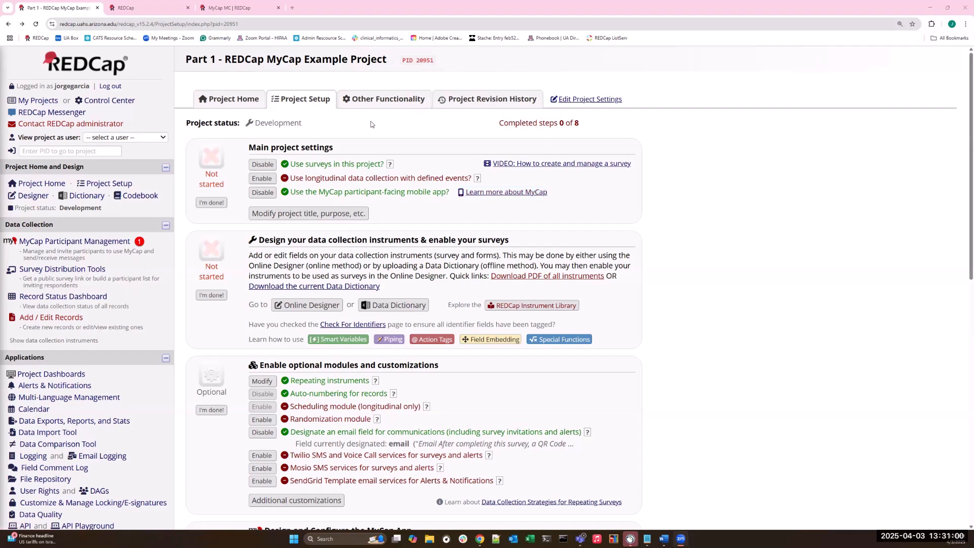
Set yourself as project owner on the Create a new REDCap Project form and choose the MyCap Example Project template
click(139, 8)
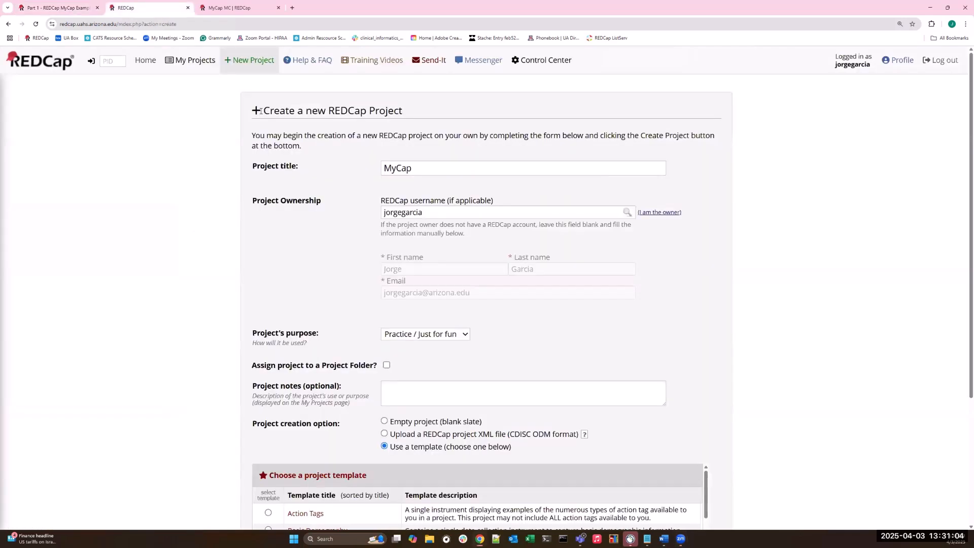
click(248, 67)
click(659, 212)
scroll(549, 208, down, 3)
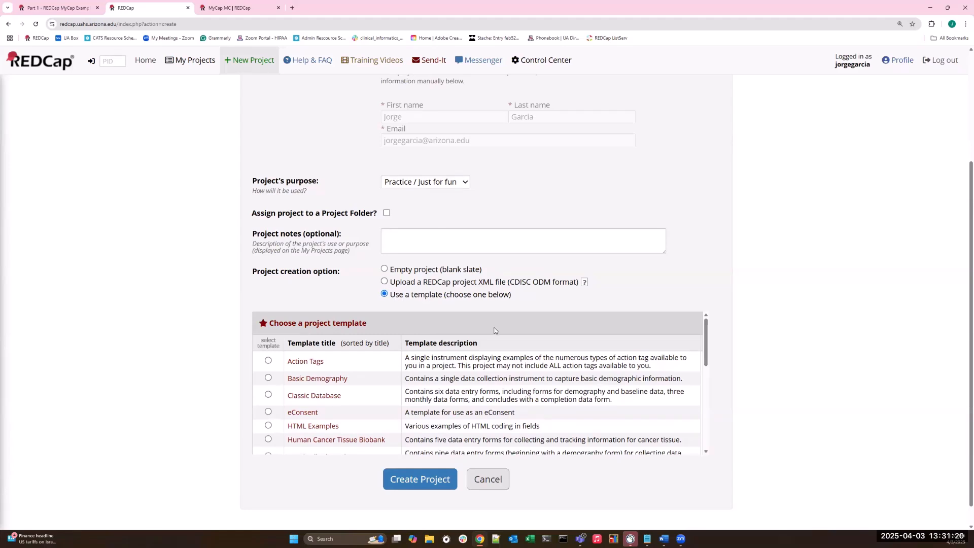
scroll(510, 393, down, 2)
scroll(509, 393, down, 2)
click(310, 404)
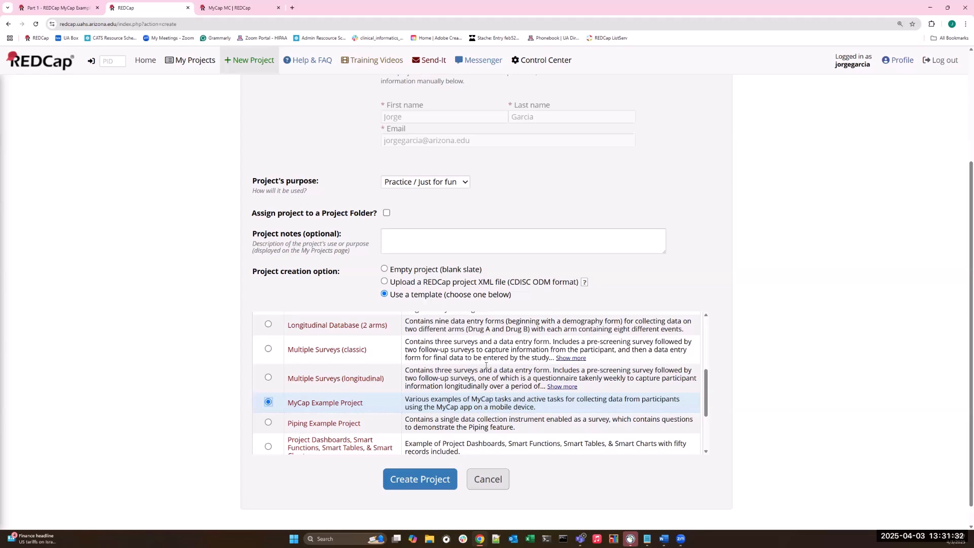
scroll(453, 326, up, 3)
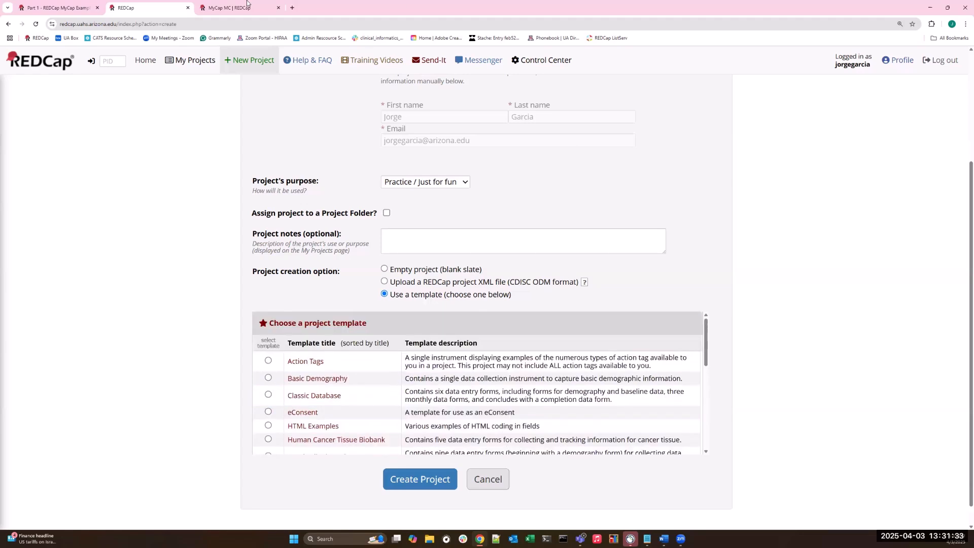
Enable the MyCap participant-facing mobile app in the MyCap MC project
click(75, 8)
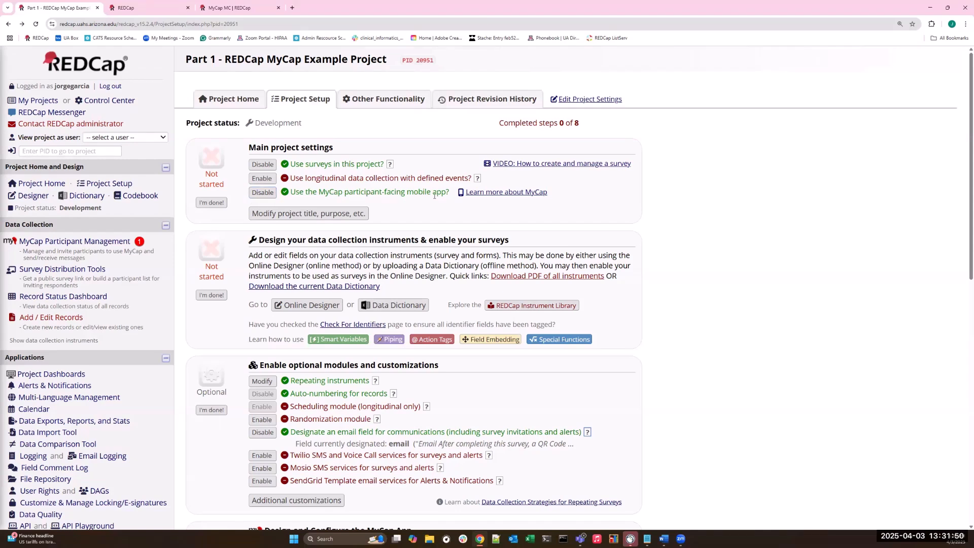
click(248, 8)
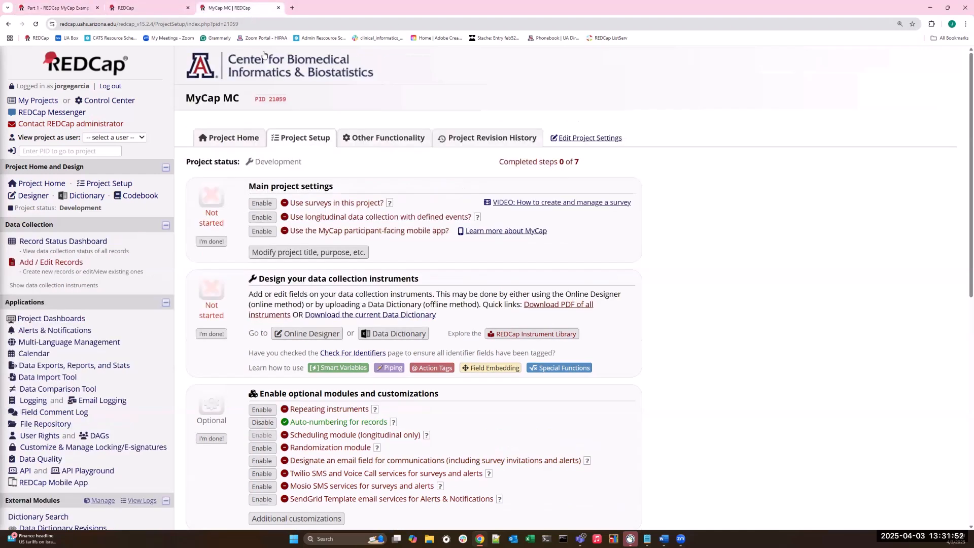
click(266, 232)
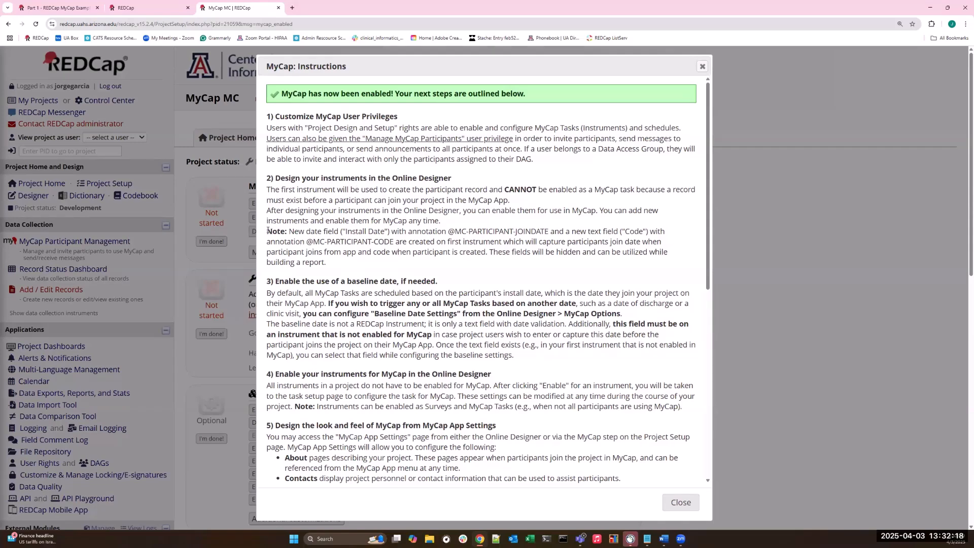
Read the MyCap instructions' note about the install date and code fields, and close the instructions
drag(267, 231, 339, 269)
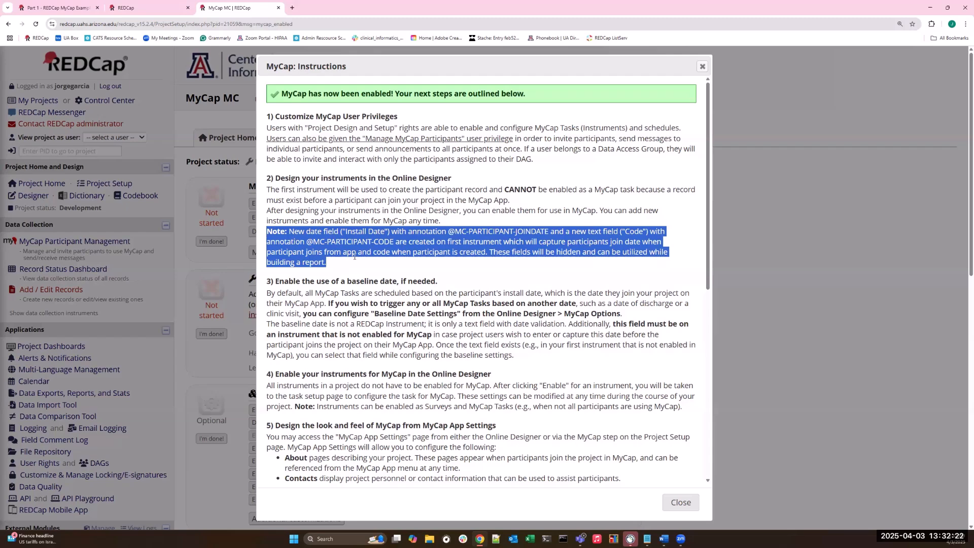
click(437, 242)
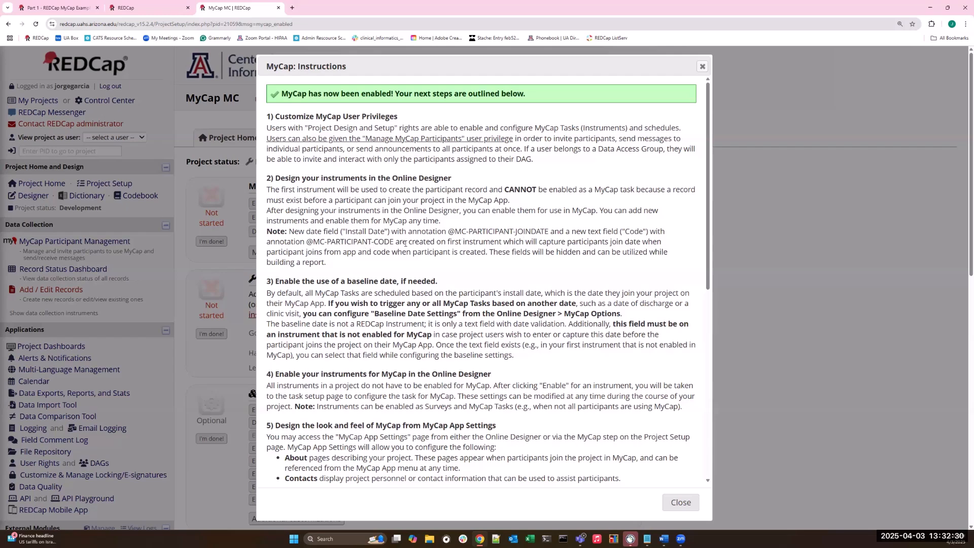
click(702, 66)
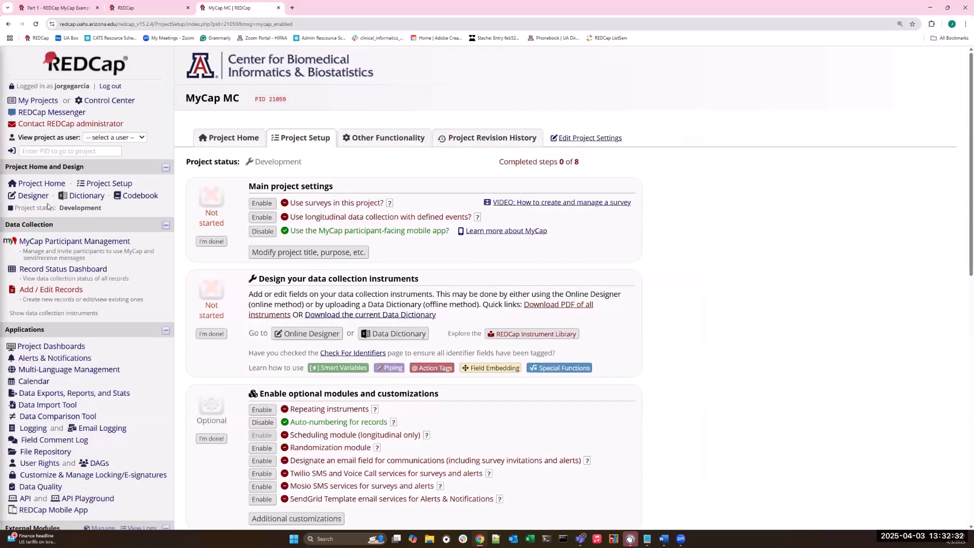
Examine the MyCap participant fields on Form 1 in the MyCap MC project's Online Designer
click(35, 197)
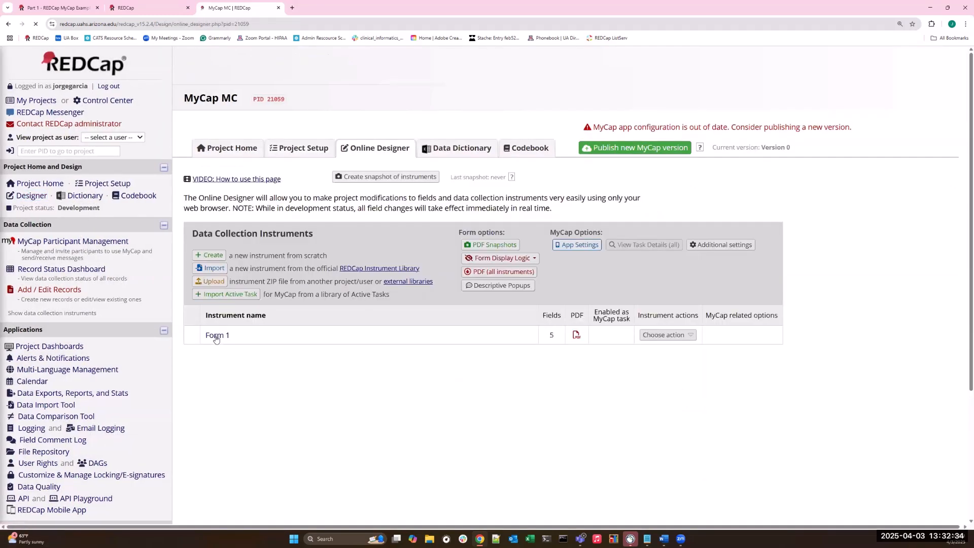
click(215, 335)
scroll(264, 237, down, 6)
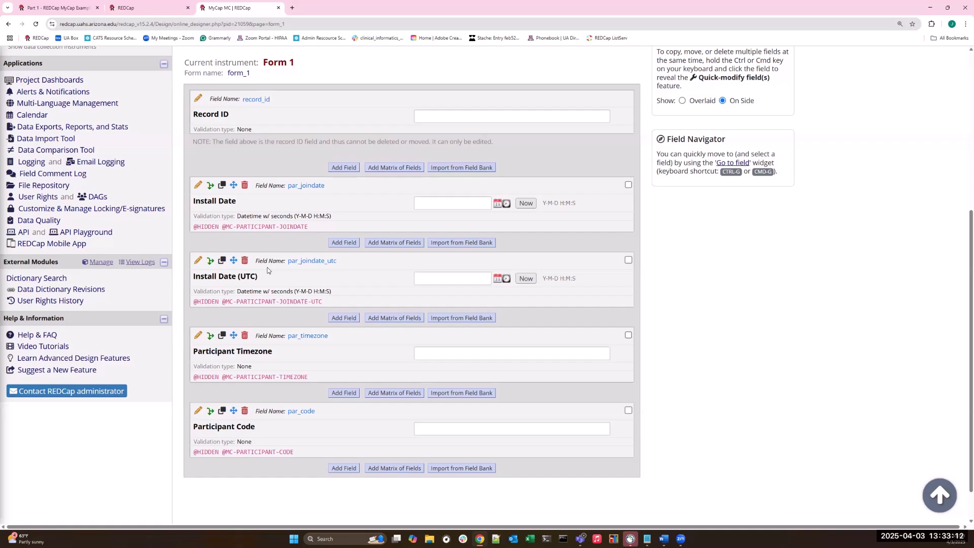
Open the MyCap information in the Part 1 example project, try the Configure MyCap Tasks video, and close its page
click(67, 5)
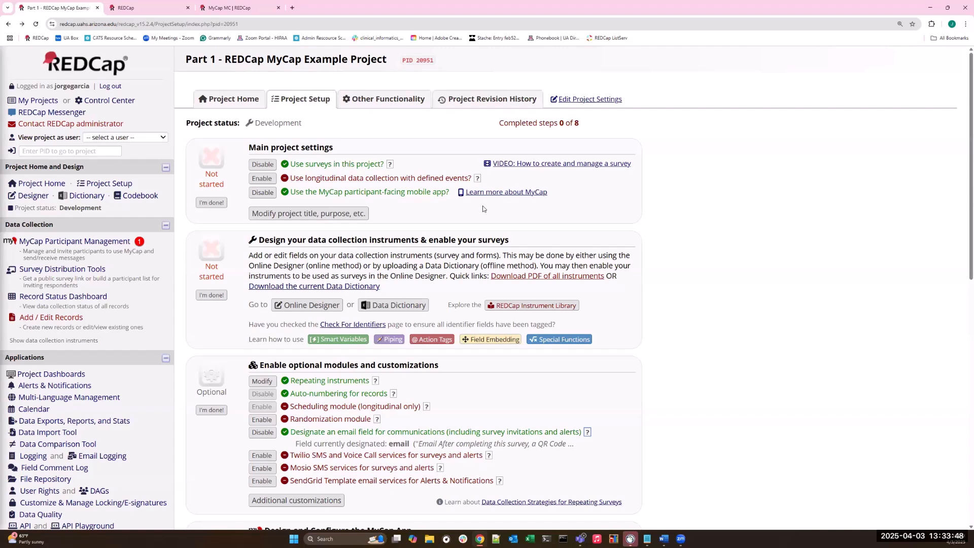
click(511, 198)
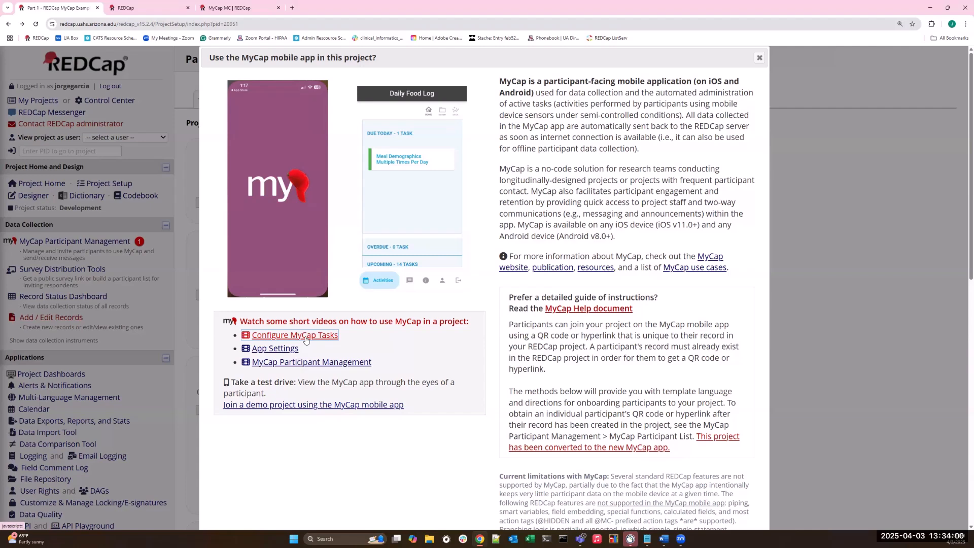
click(306, 340)
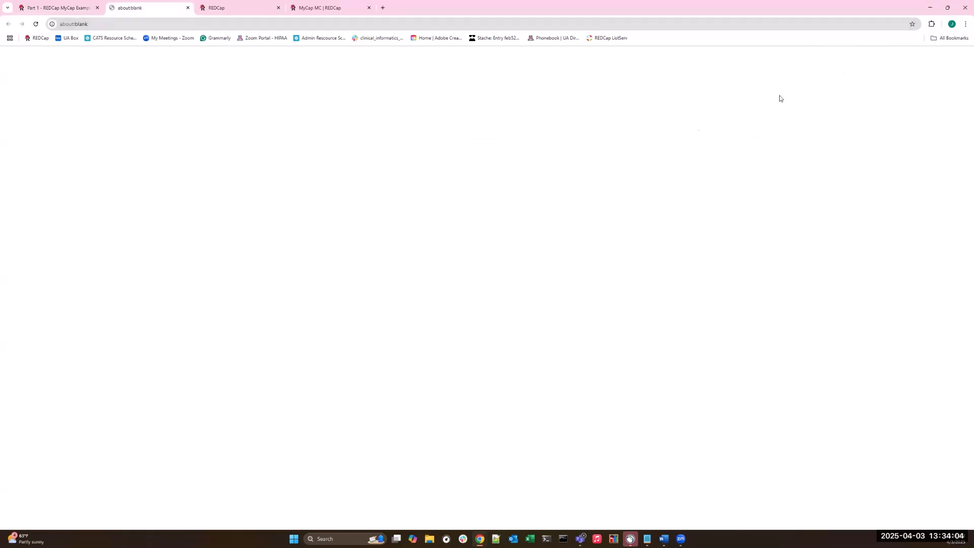
click(931, 9)
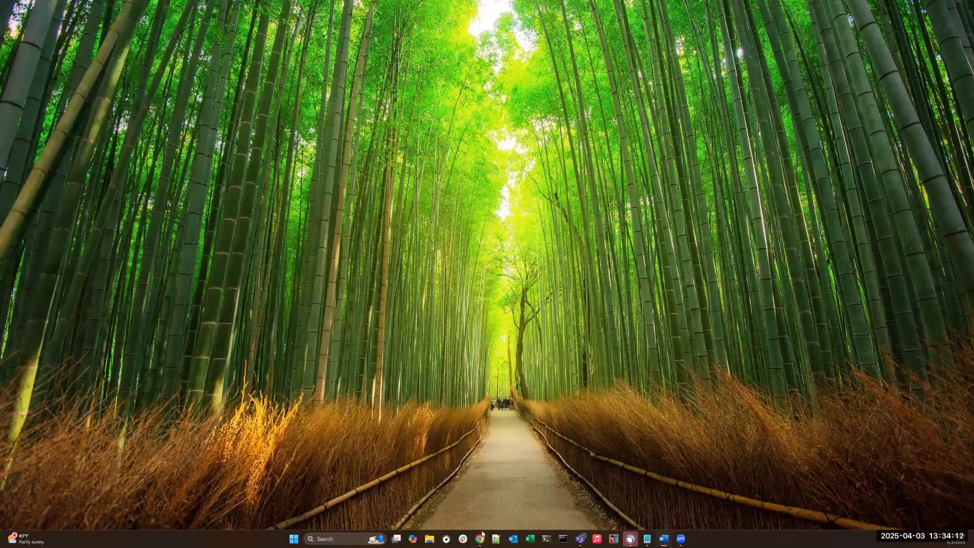
click(479, 539)
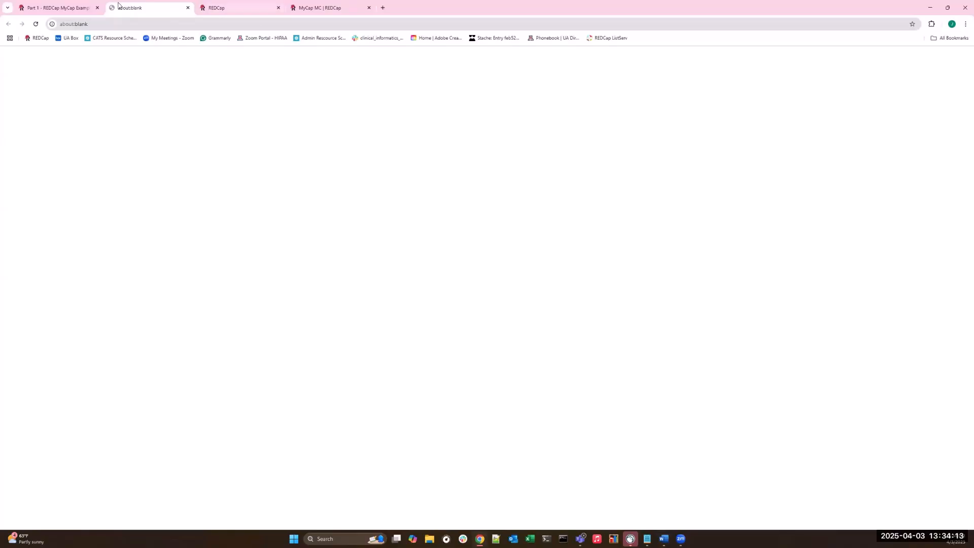
click(188, 8)
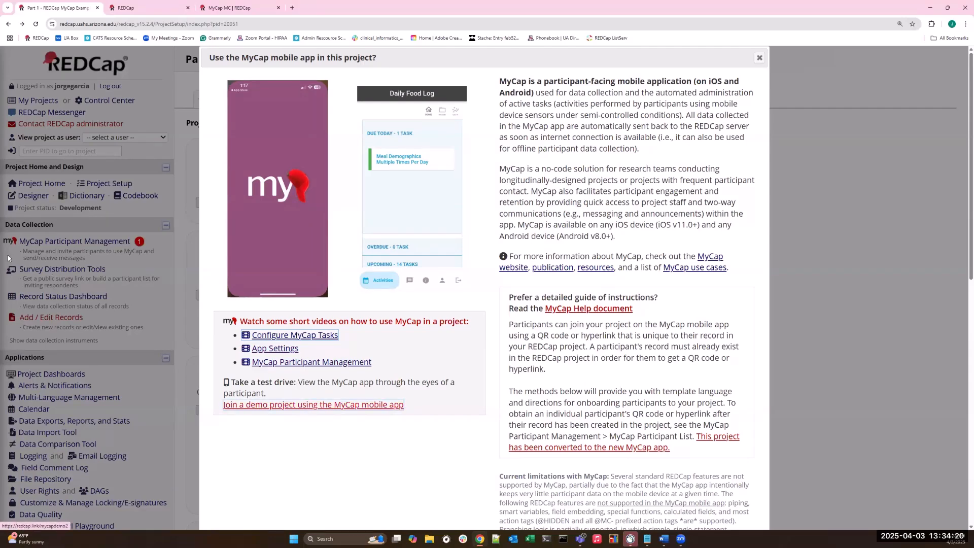
View the MyCap demo project's Participant Intake survey, and highlight the supported iOS and Android versions in the MyCap information
click(277, 405)
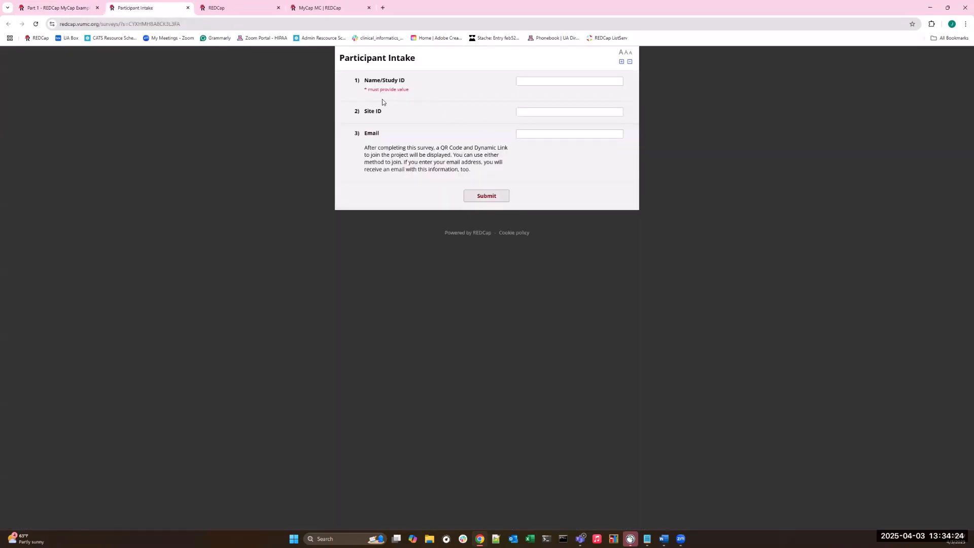
click(186, 9)
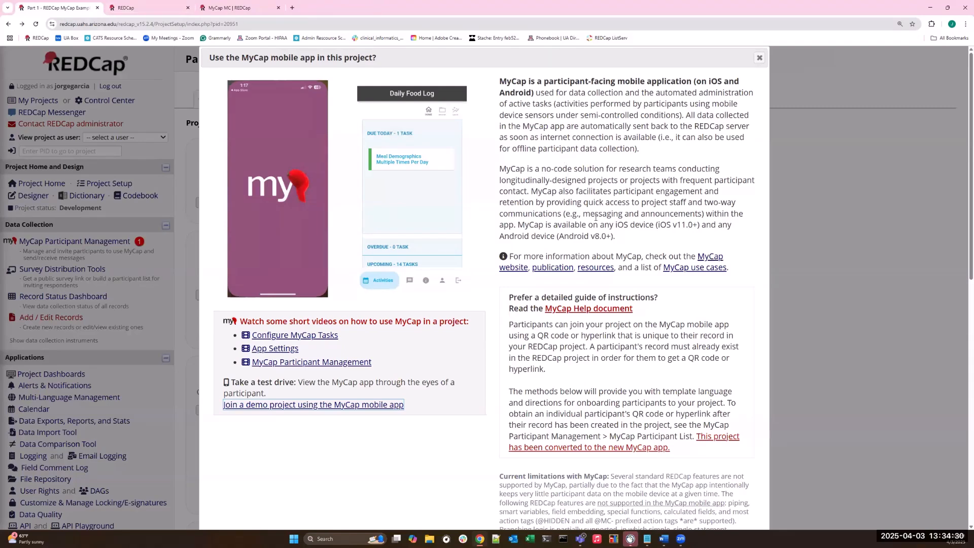
drag(518, 225, 618, 243)
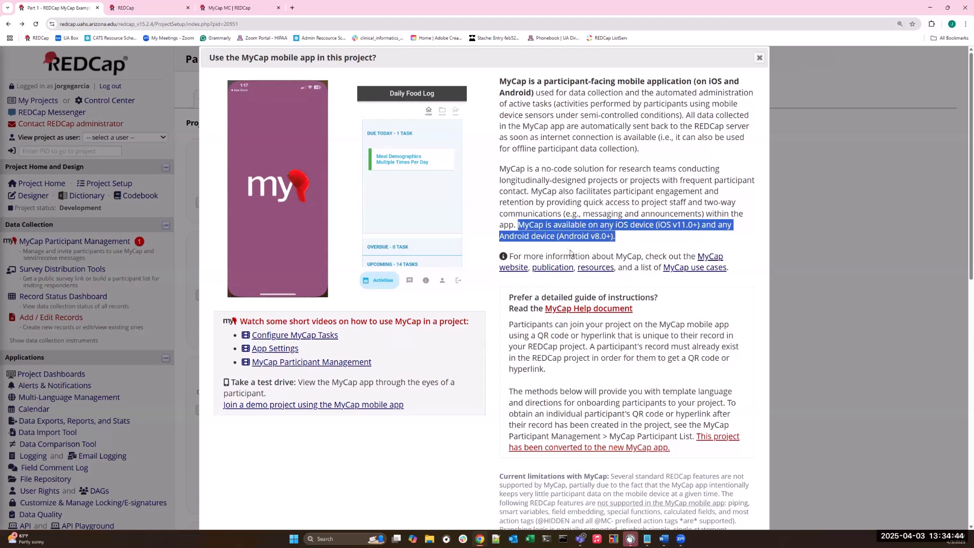
View the MyCap website's resources and FAQs pages, and return to the Part 1 example project
click(595, 267)
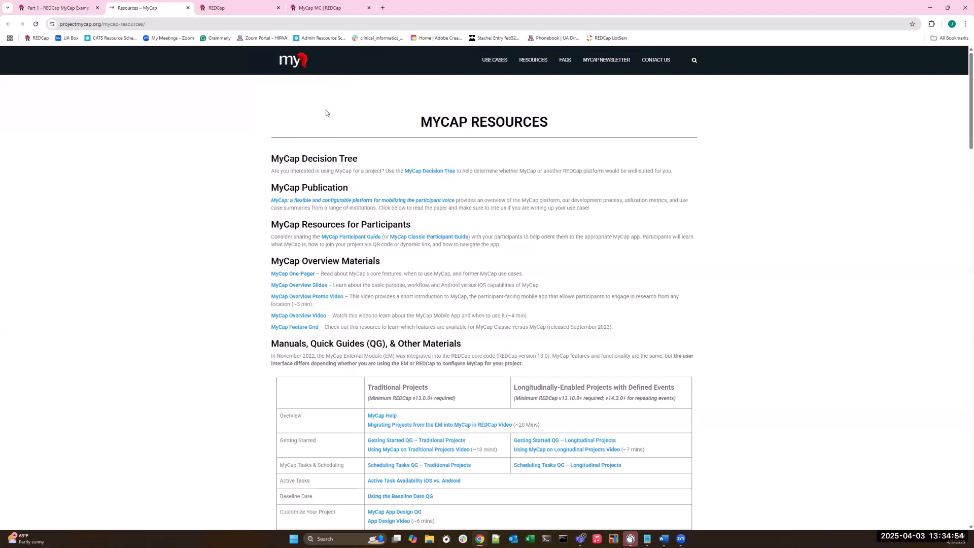
click(569, 63)
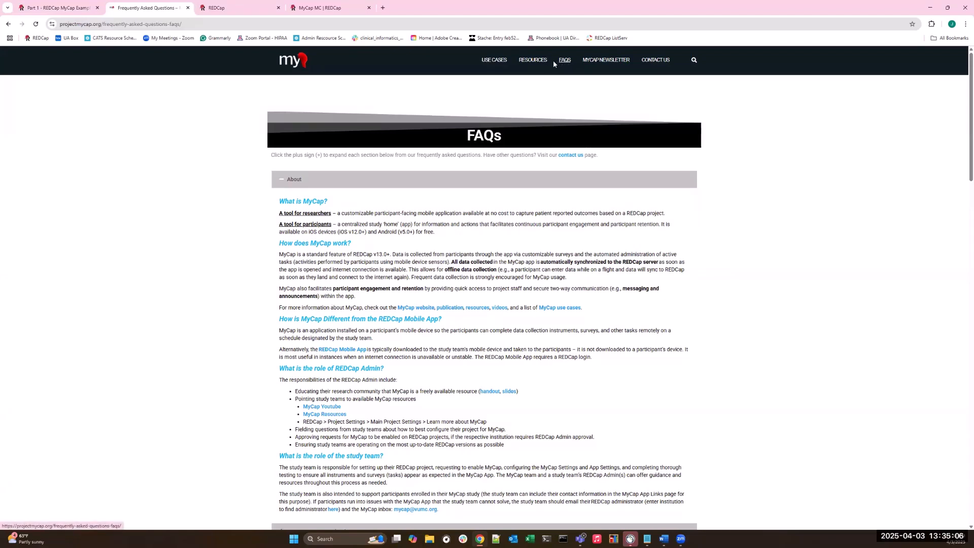
click(90, 8)
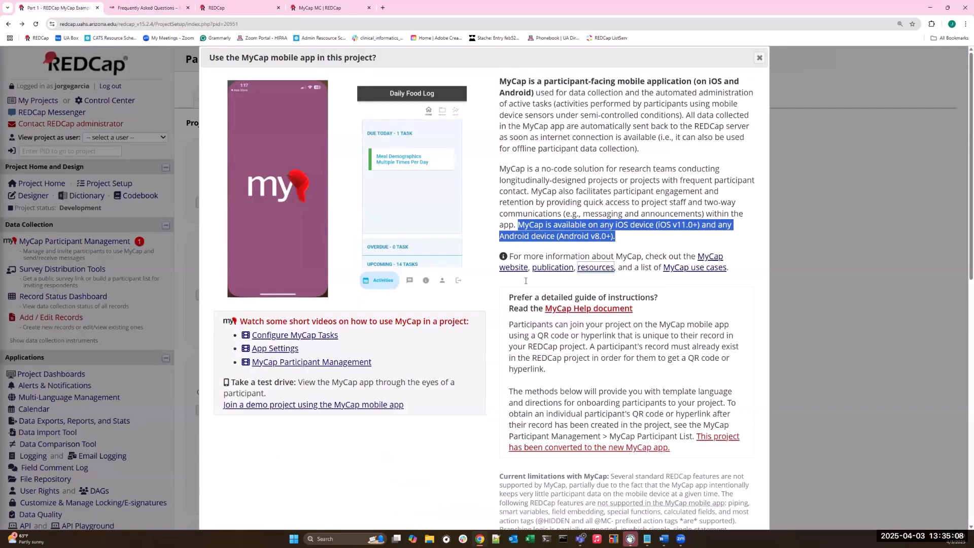
Read the current limitations with MyCap, highlighting the unsupported REDCap features, and close the MyCap information
scroll(526, 283, down, 2)
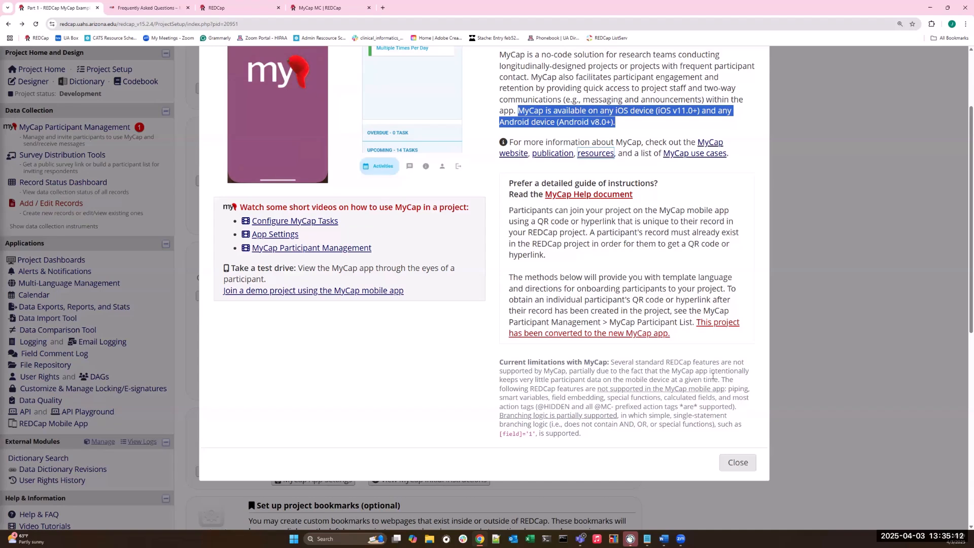
drag(725, 379, 746, 417)
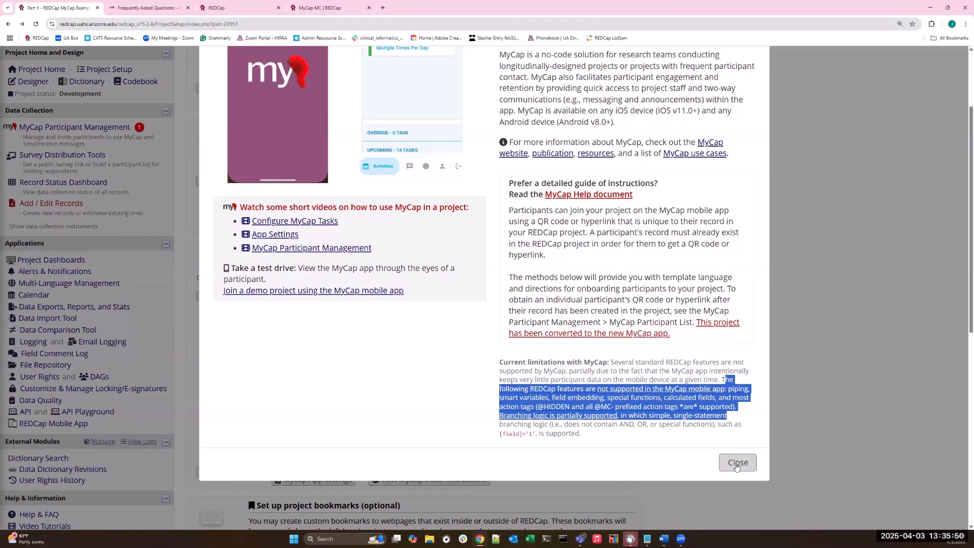
scroll(417, 292, up, 3)
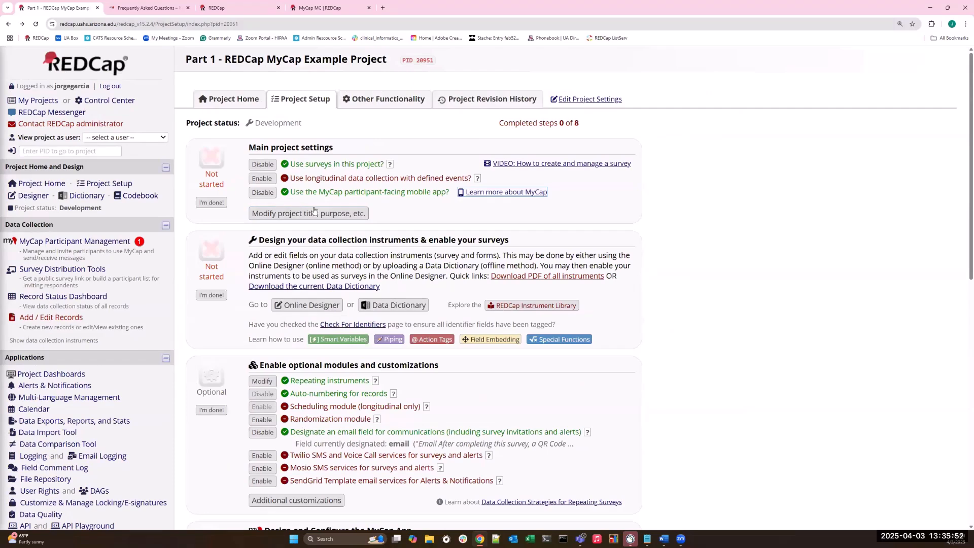
Compare the Online Designer instrument lists of the Part 1 example project and the MyCap MC project
click(263, 194)
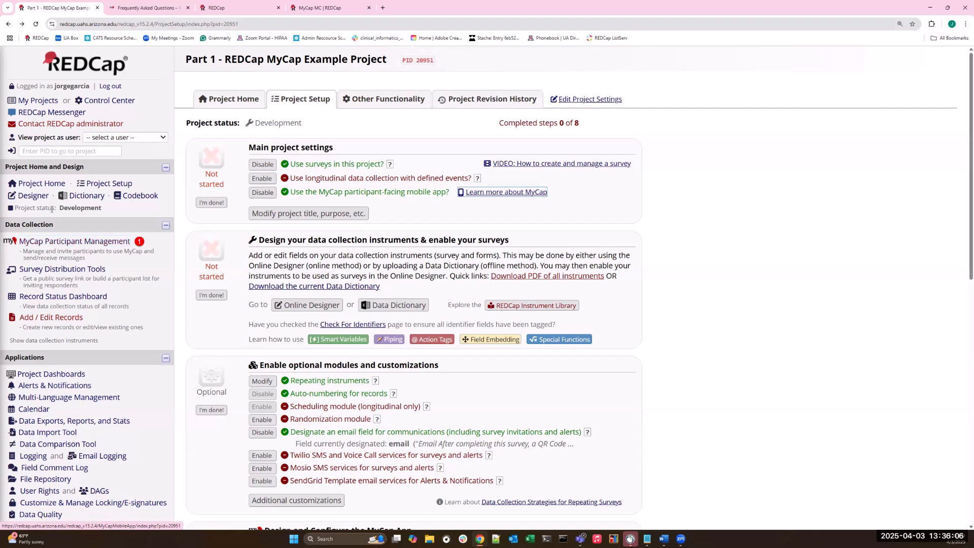
click(38, 199)
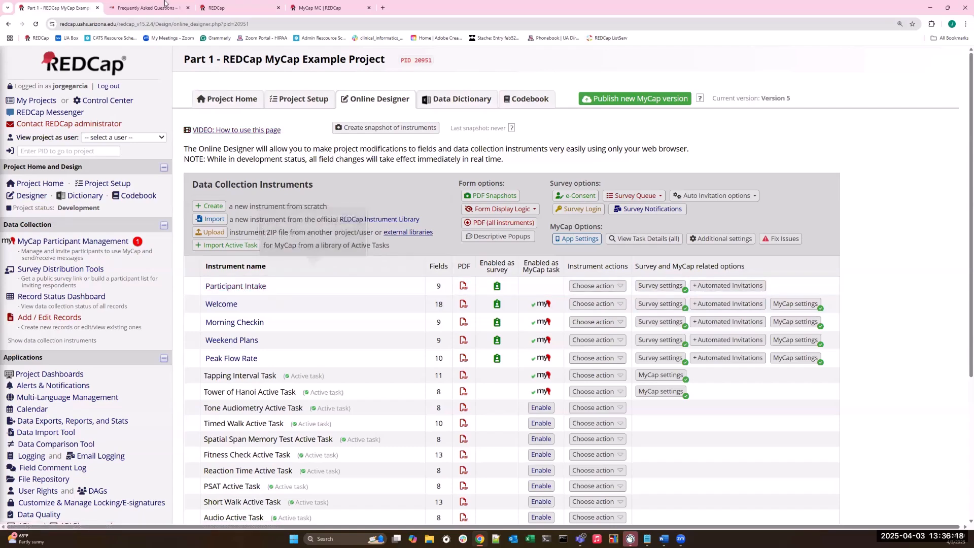
click(148, 8)
click(320, 8)
scroll(37, 55, up, 3)
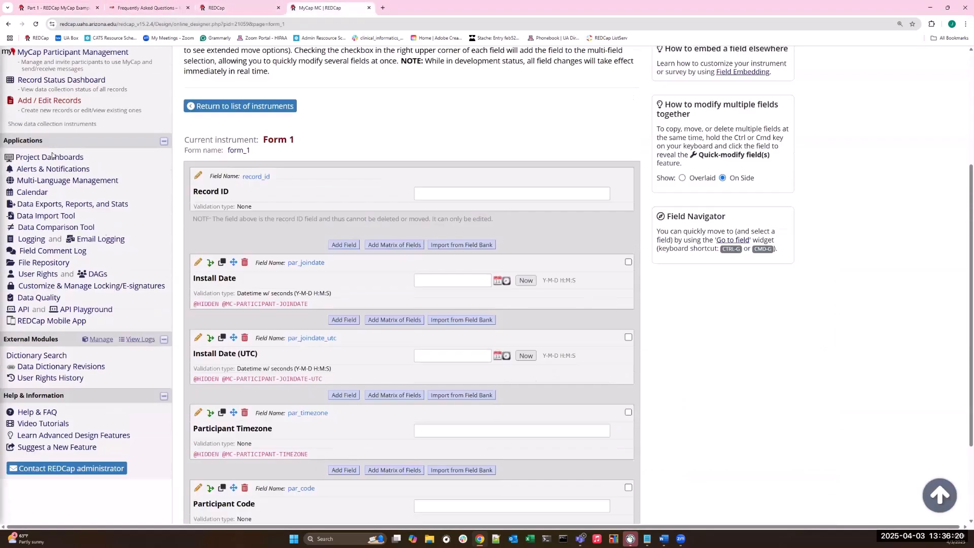
scroll(36, 55, up, 2)
click(31, 120)
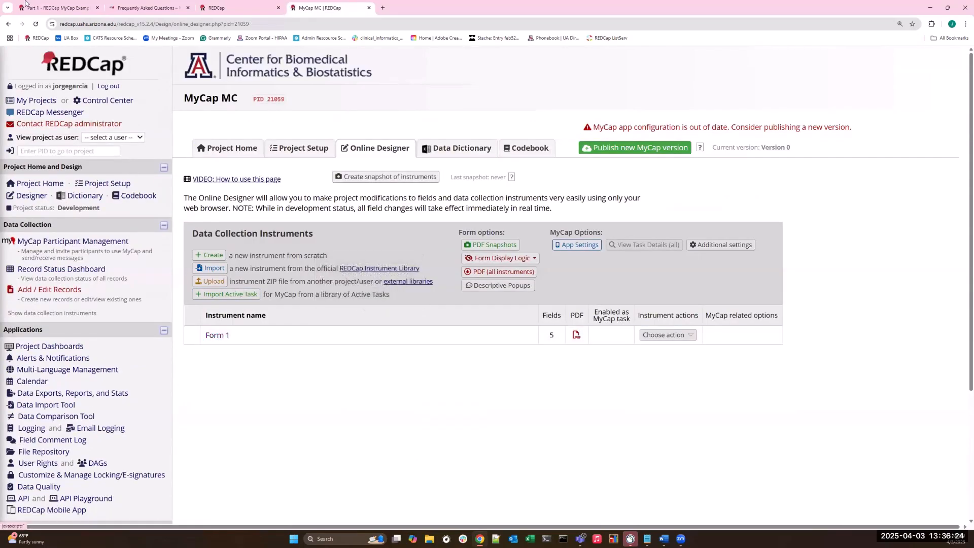
click(36, 4)
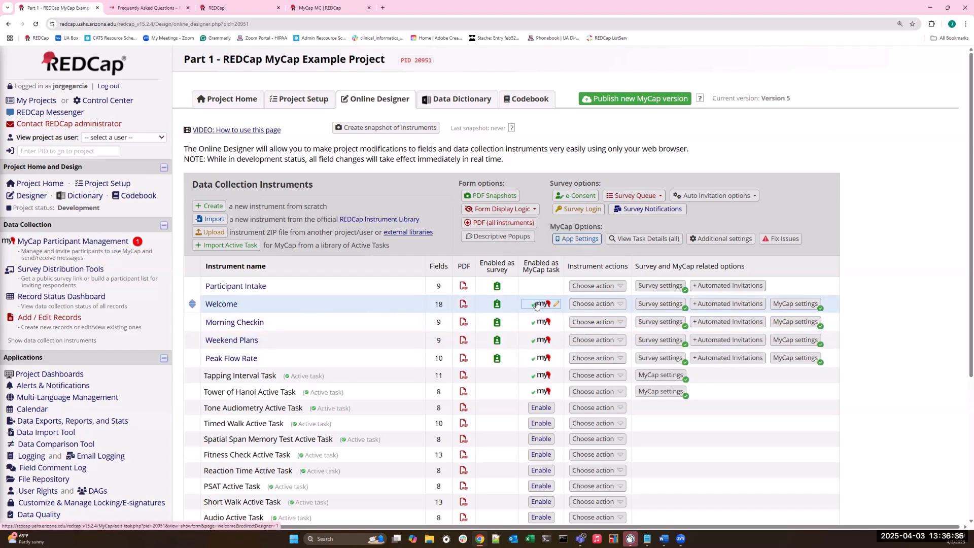
Open the Welcome instrument's MyCap task settings and review its status options, keeping the task Active
click(20, 340)
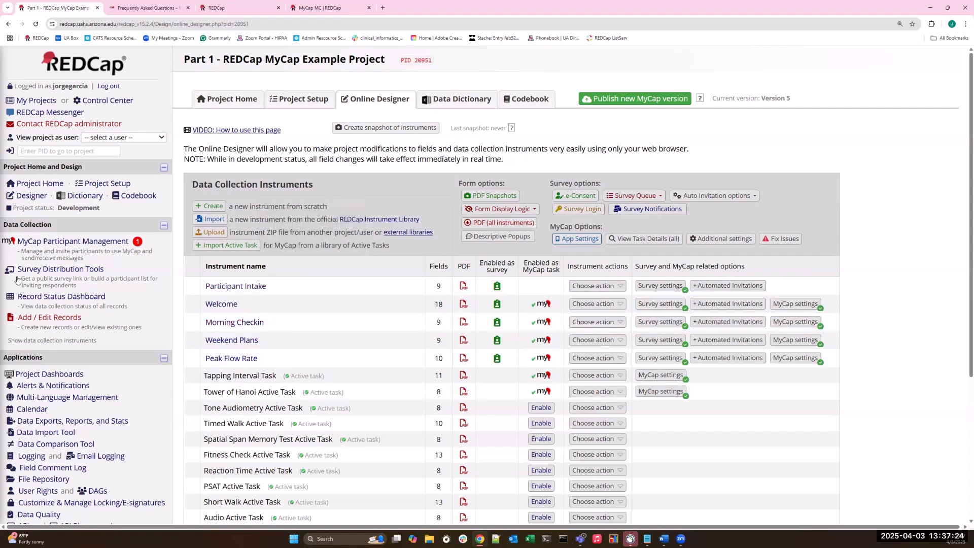
scroll(539, 360, down, 2)
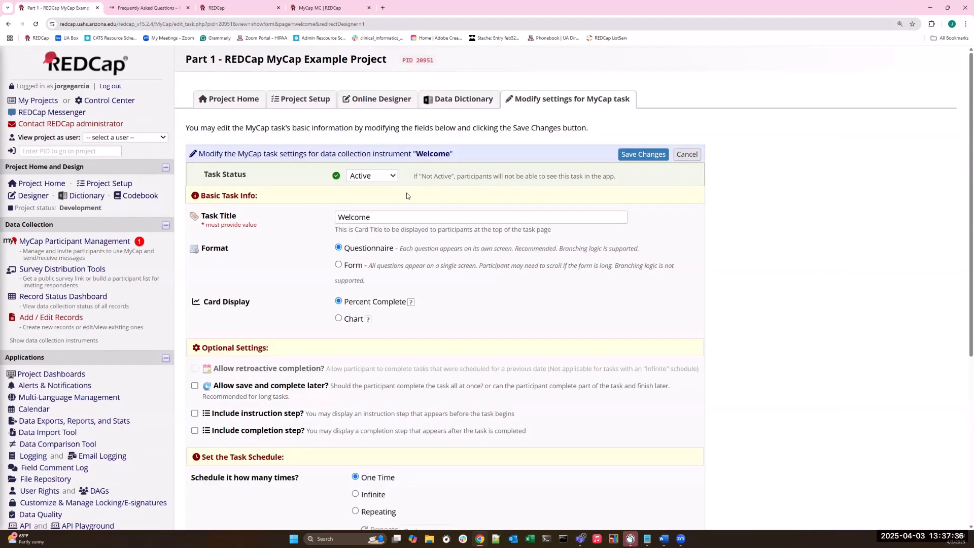
click(381, 177)
click(379, 192)
scroll(304, 269, down, 1)
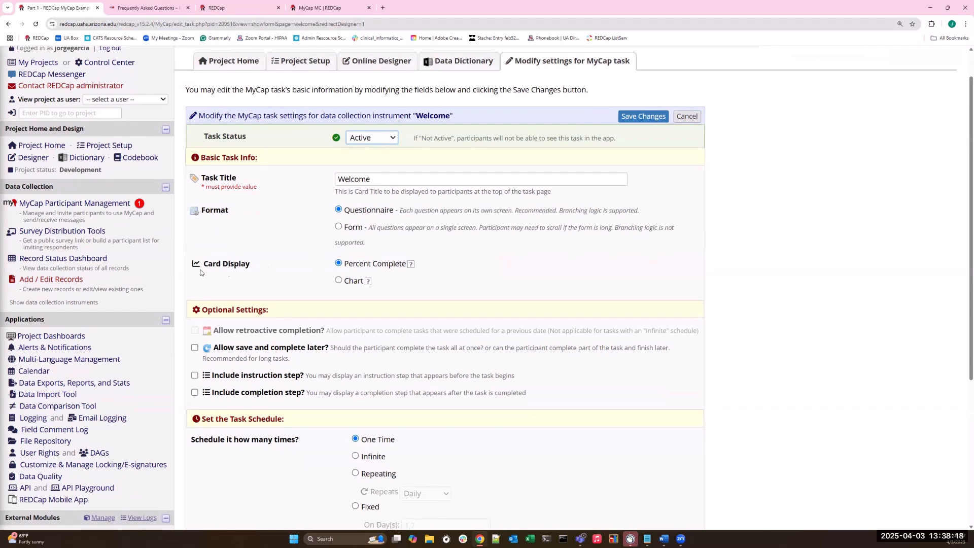
Read the explanations and example cards for the Percent Complete and Chart card display options, closing each one
click(411, 264)
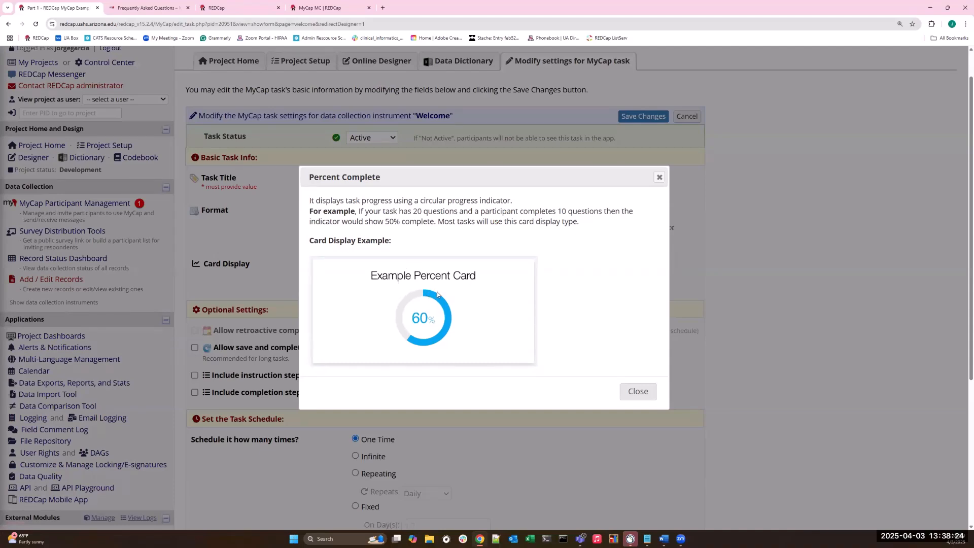
click(660, 177)
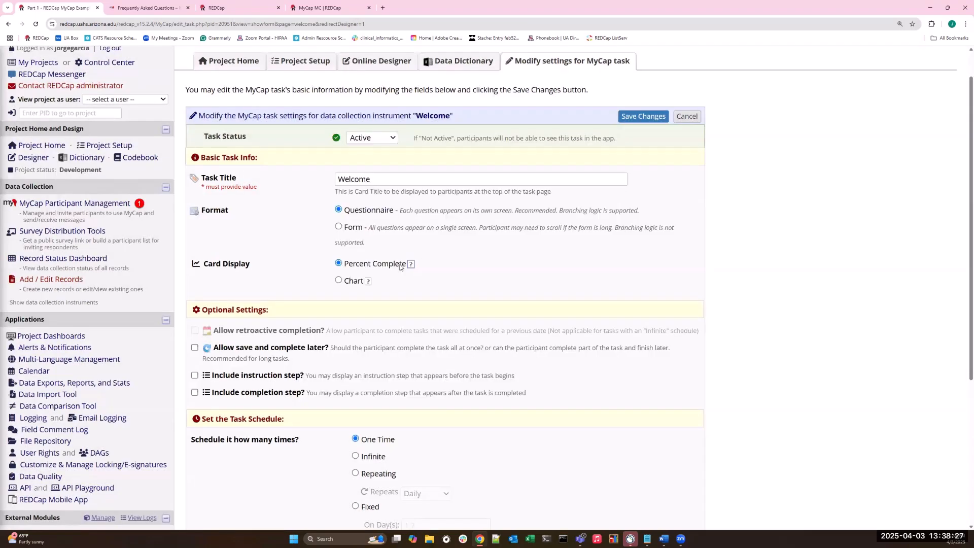
click(368, 281)
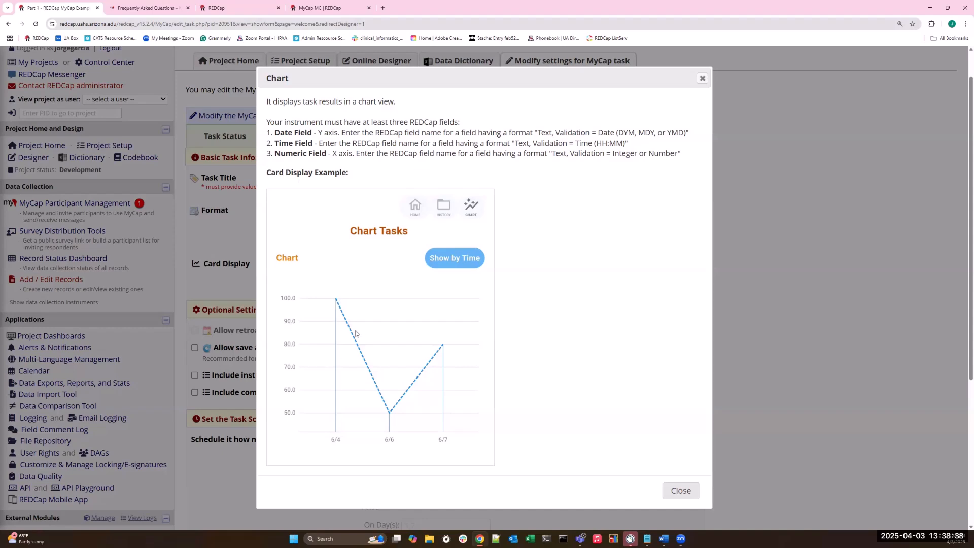
click(702, 78)
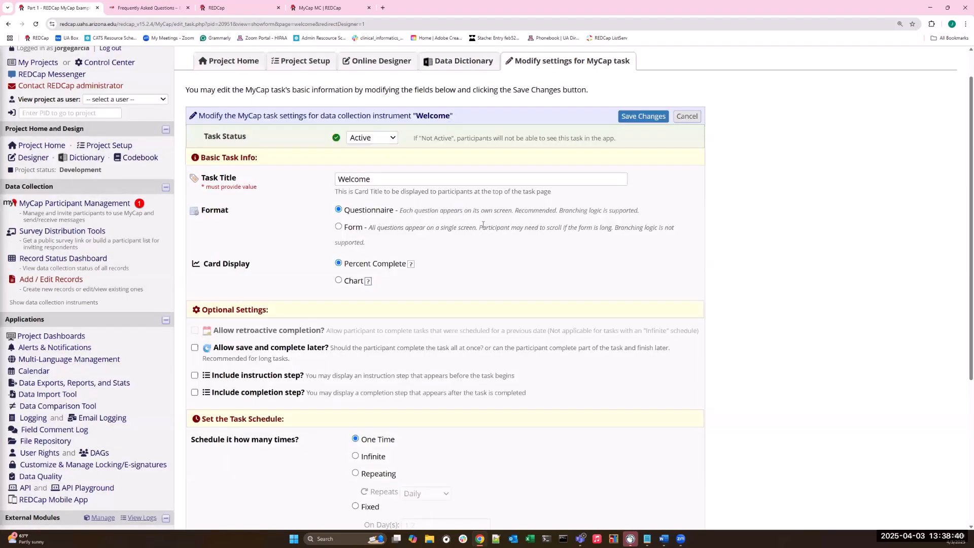
click(411, 264)
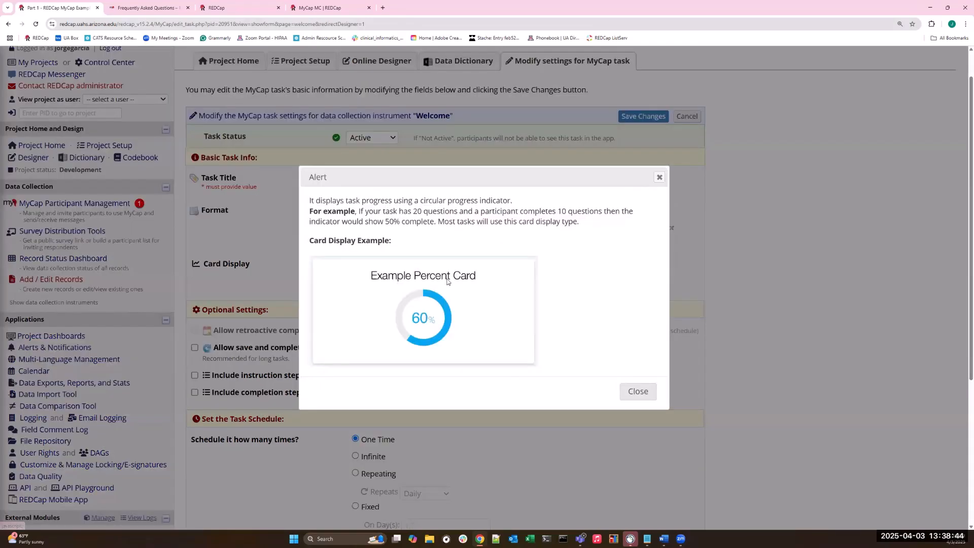
click(659, 178)
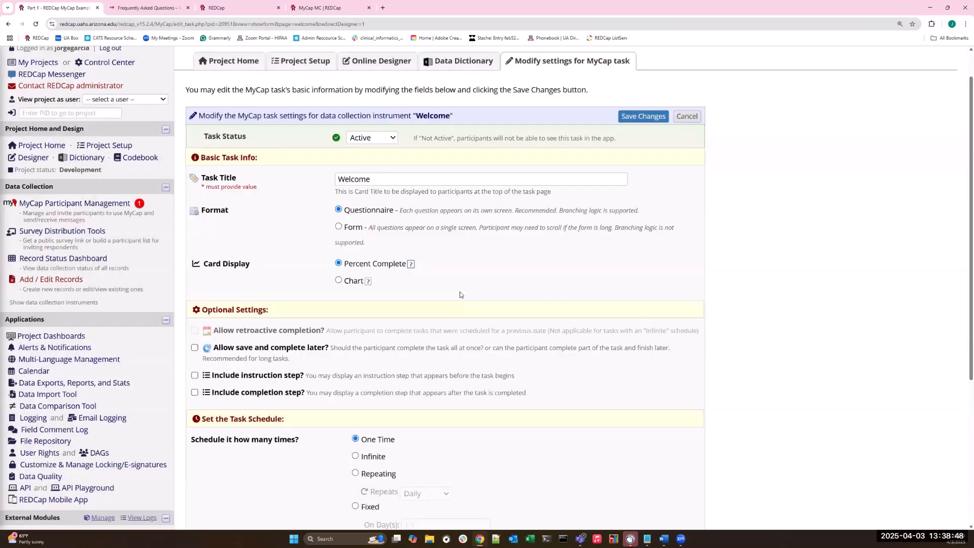
Review the Welcome task's optional settings and schedule choices, and return to the Online Designer without saving
scroll(237, 244, down, 2)
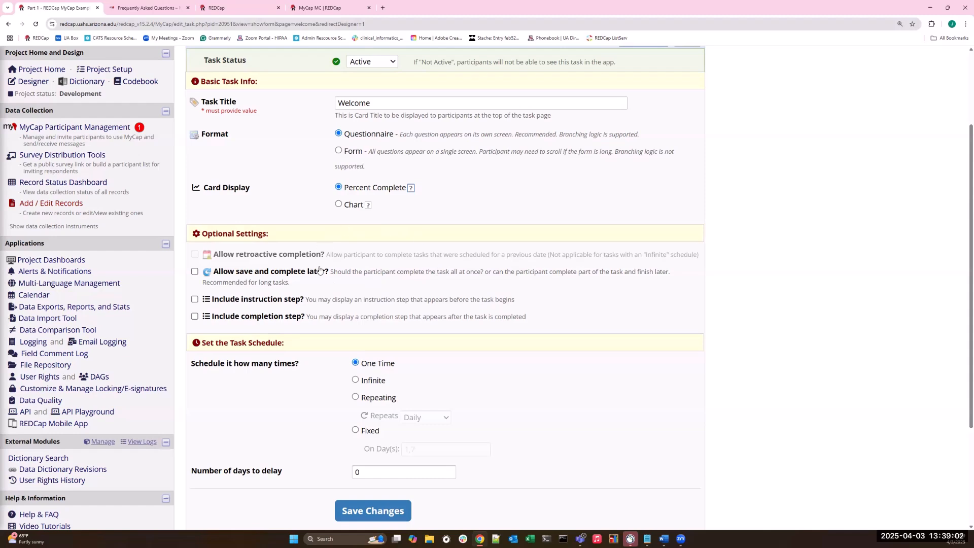
scroll(345, 264, down, 3)
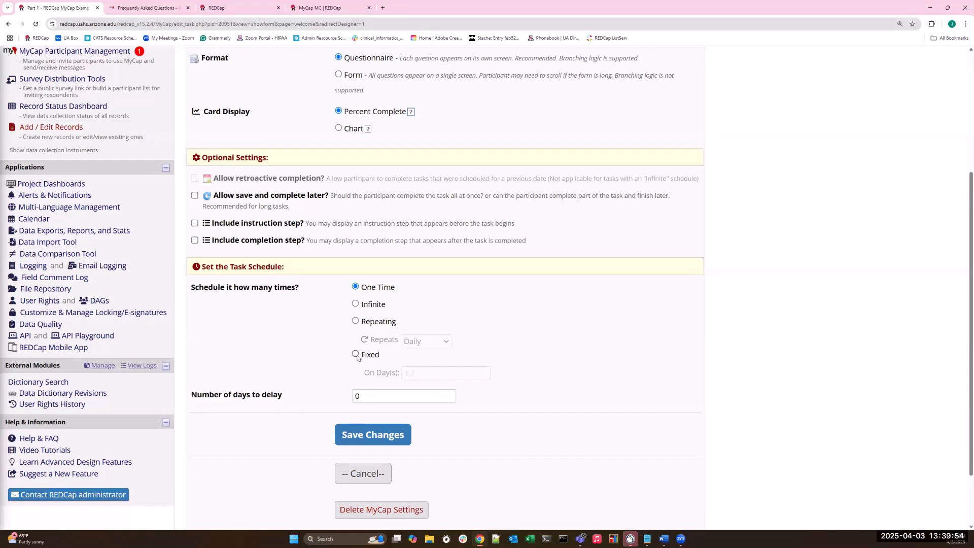
scroll(356, 311, up, 4)
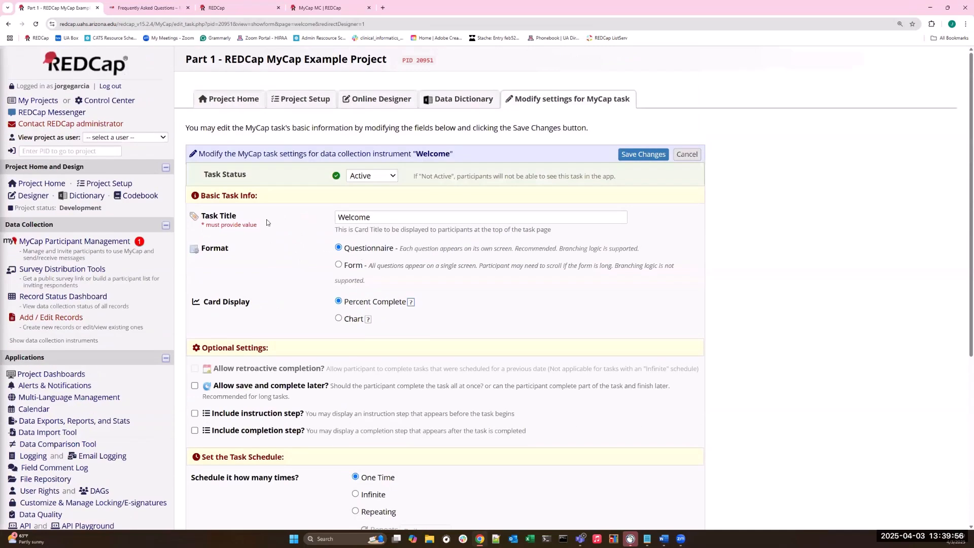
click(24, 196)
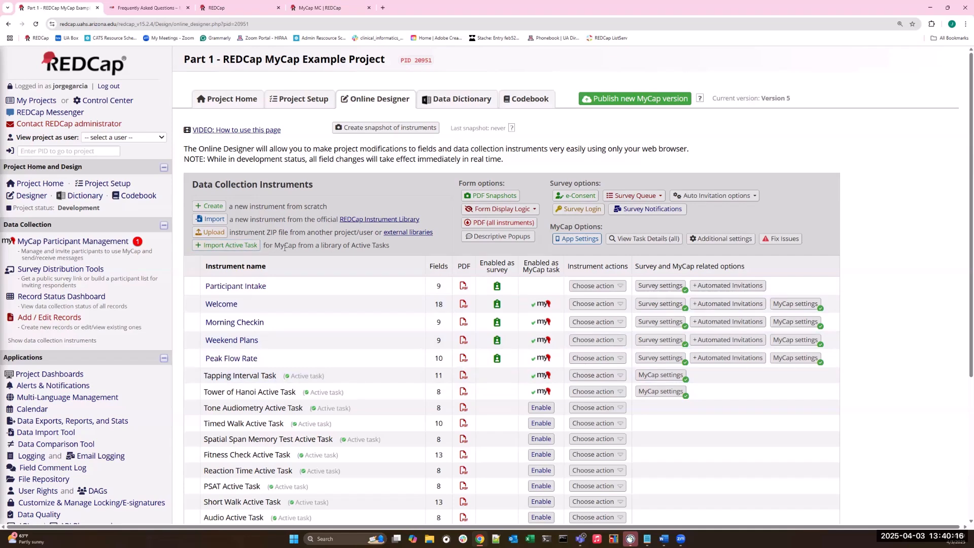
Open the MyCap library of active tasks, view the linked ResearchKit website, and return to the Part 1 example project
click(248, 247)
key(Tab)
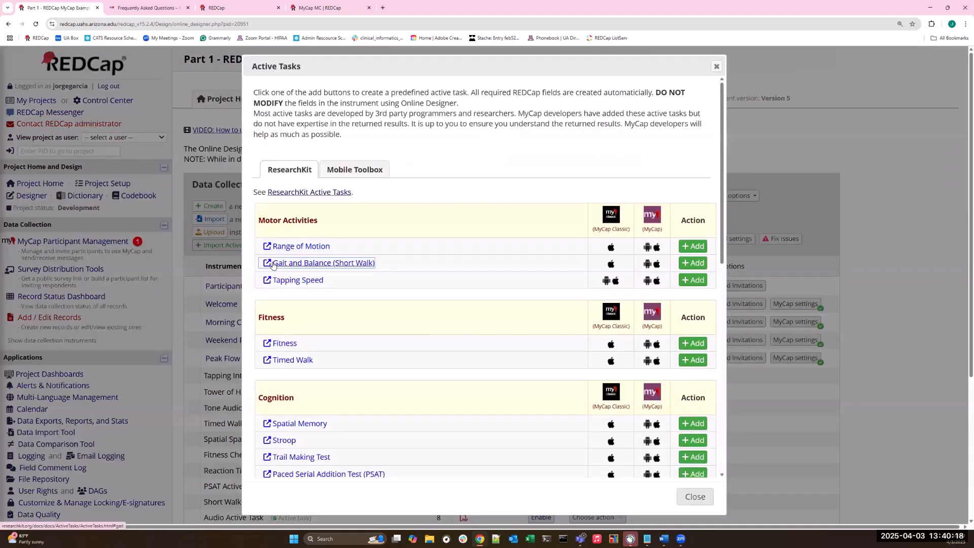
click(312, 193)
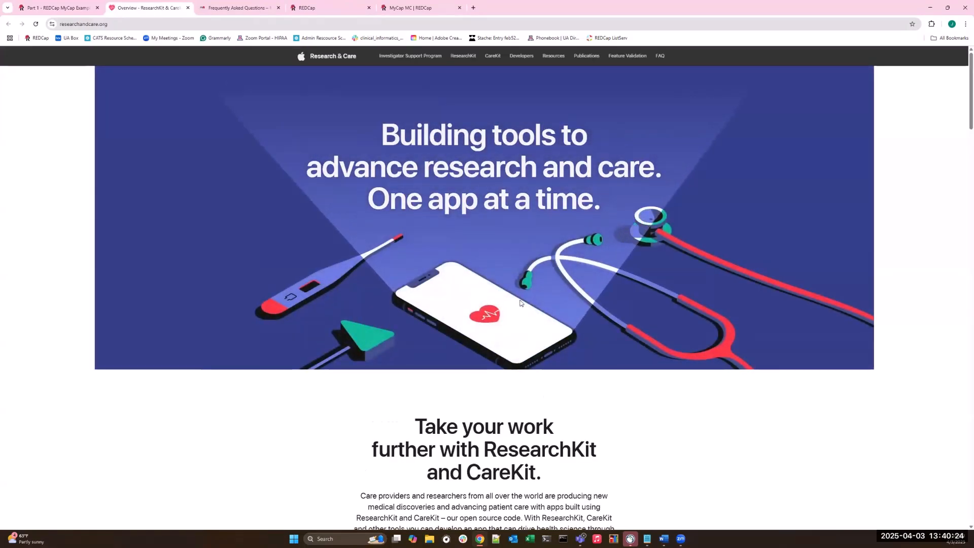
scroll(558, 284, down, 2)
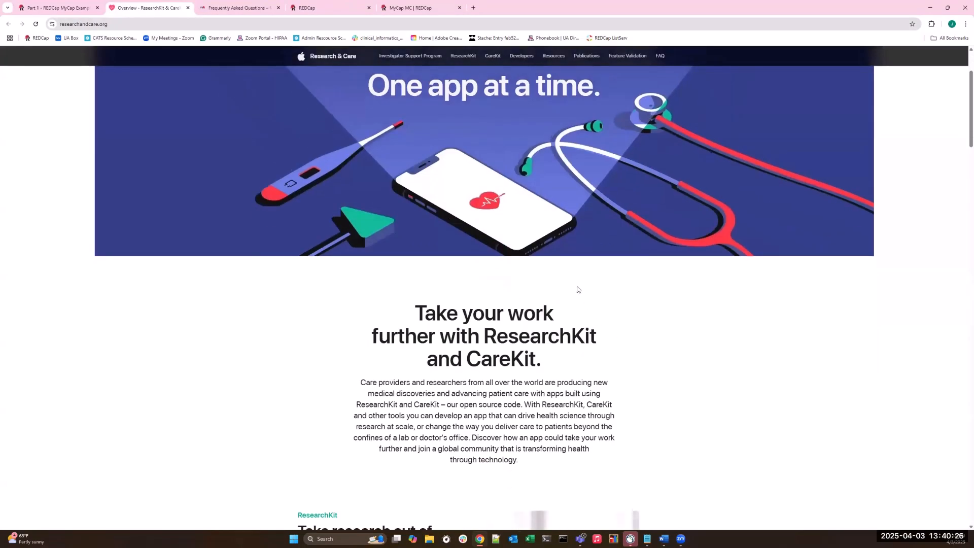
scroll(578, 290, down, 8)
scroll(326, 201, down, 1)
click(49, 8)
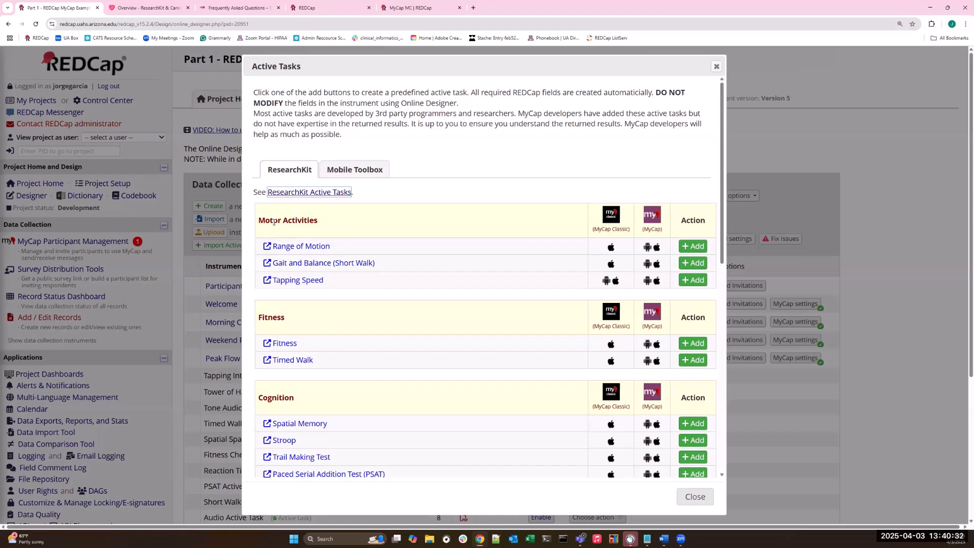
Examine the ResearchKit active tasks by category, from Motor Activities to Vision, including their MyCap device support
scroll(327, 226, down, 1)
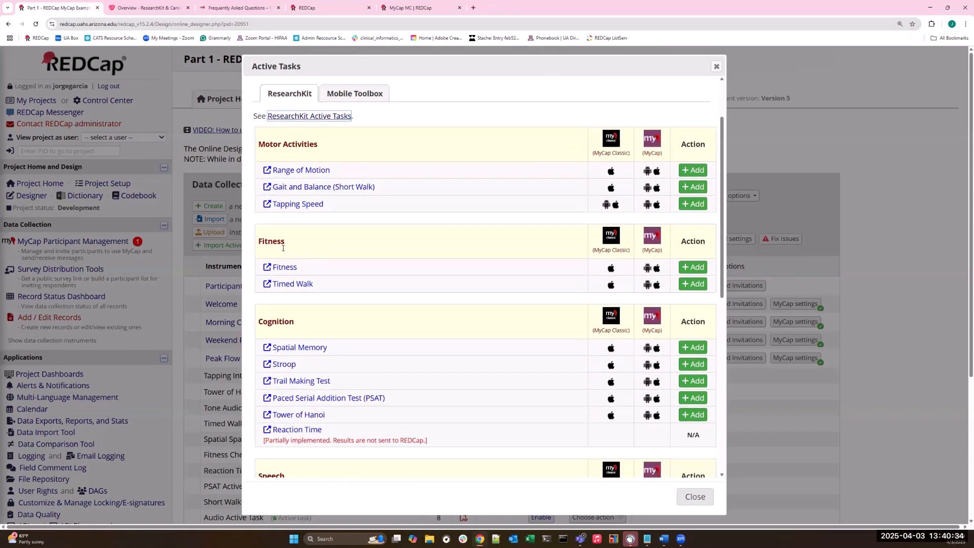
scroll(309, 332, down, 3)
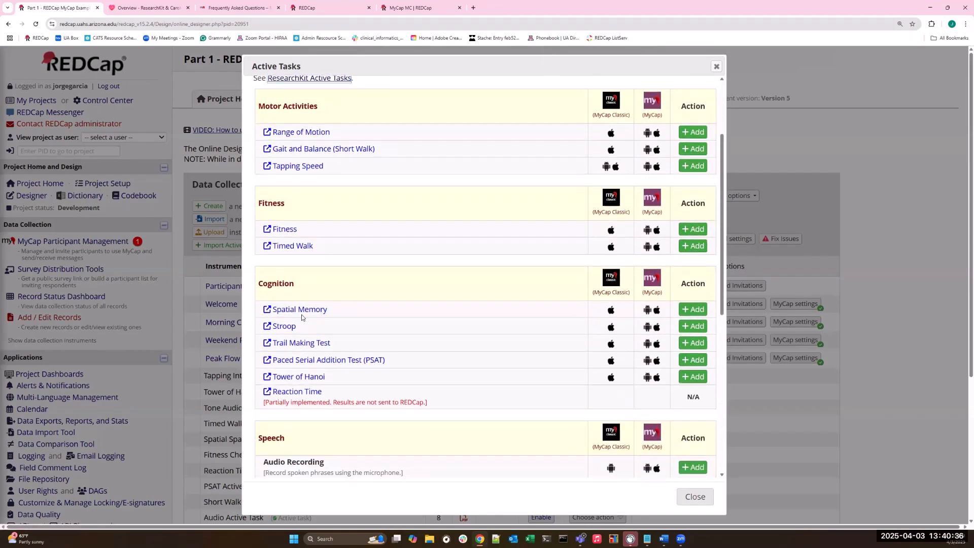
scroll(295, 327, down, 3)
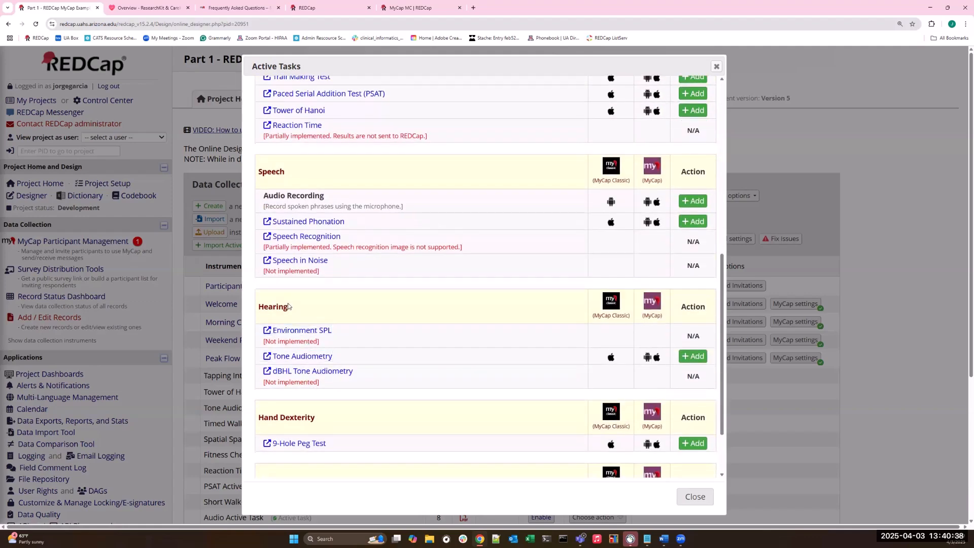
scroll(307, 340, down, 1)
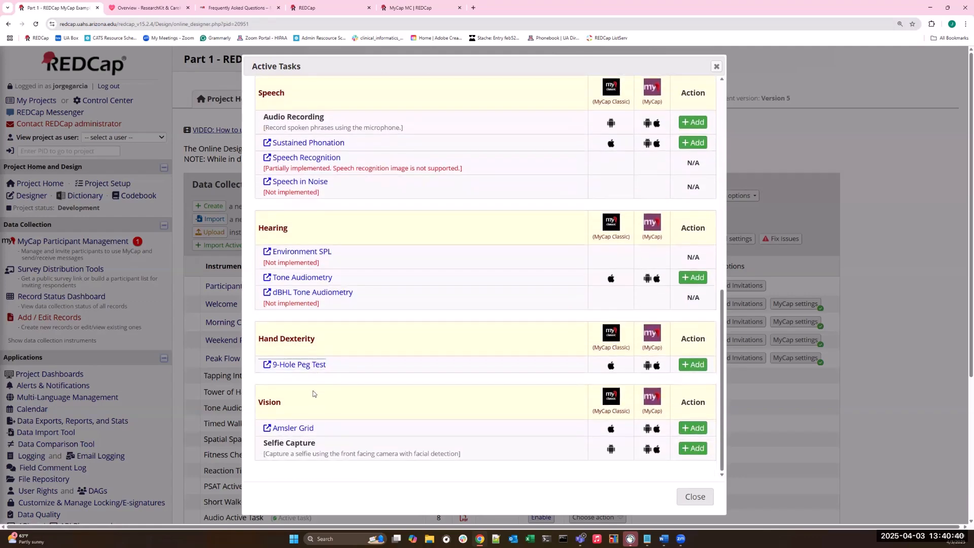
scroll(466, 322, up, 4)
scroll(597, 155, up, 2)
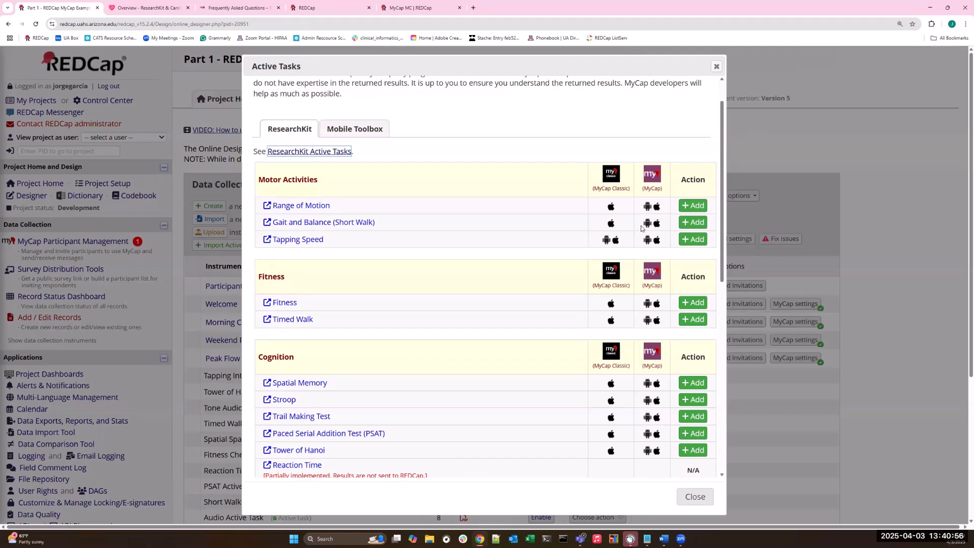
scroll(657, 276, down, 1)
scroll(657, 276, down, 3)
scroll(637, 206, up, 3)
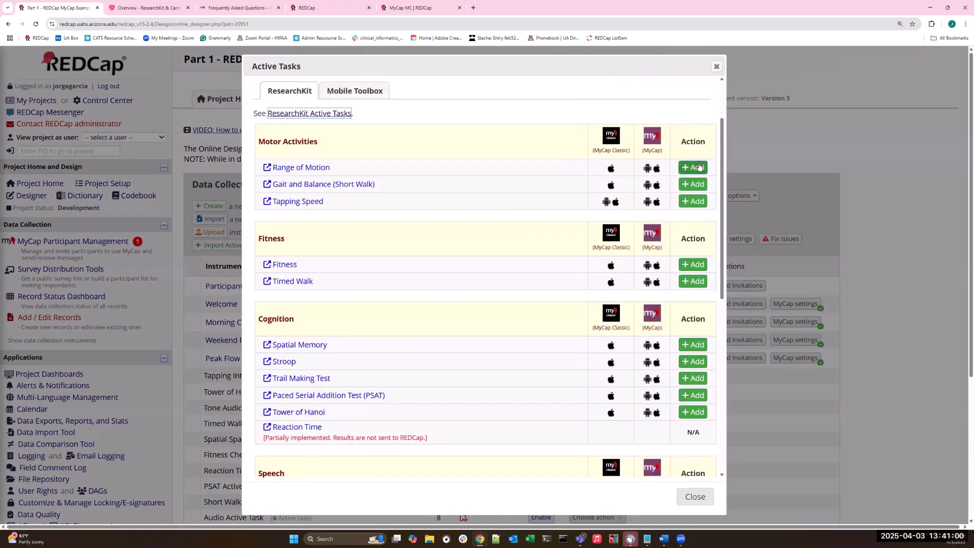
drag(586, 71, 700, 68)
scroll(481, 198, up, 2)
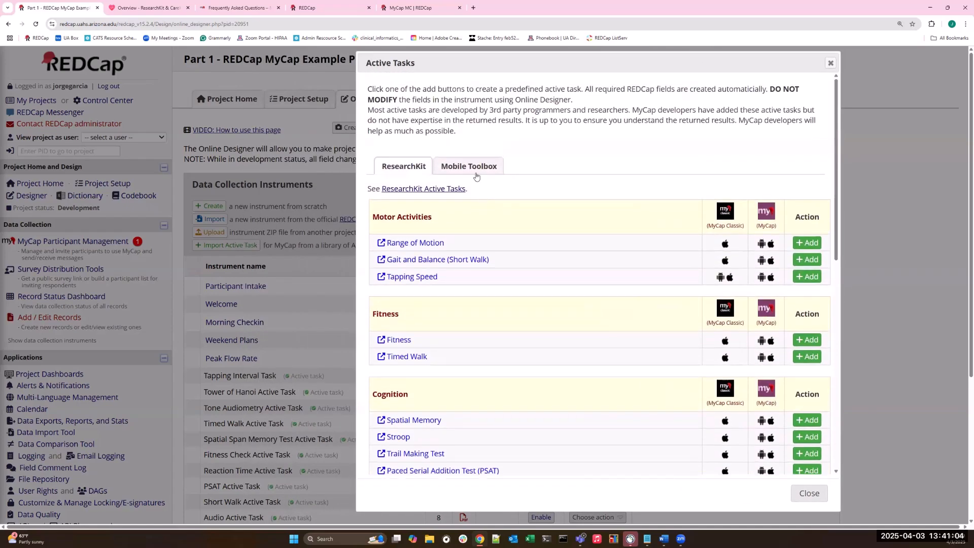
Review the English and Spanish Mobile Toolbox tasks, and close the active tasks library without adding any
click(476, 173)
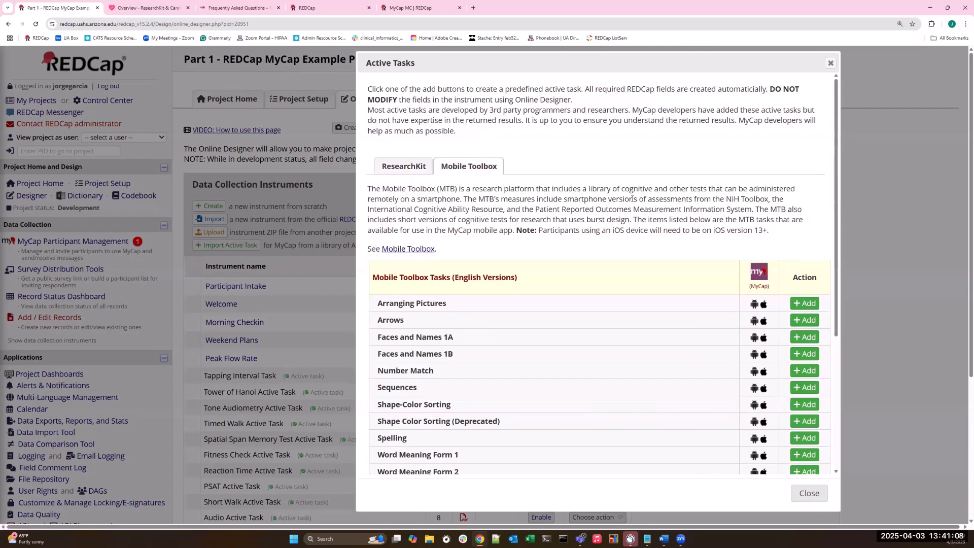
scroll(575, 254, down, 1)
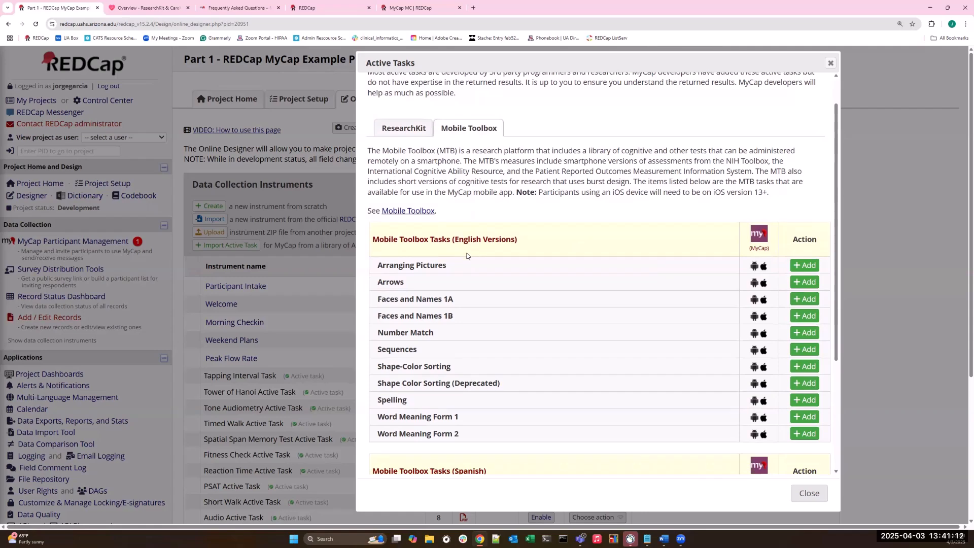
scroll(469, 255, down, 3)
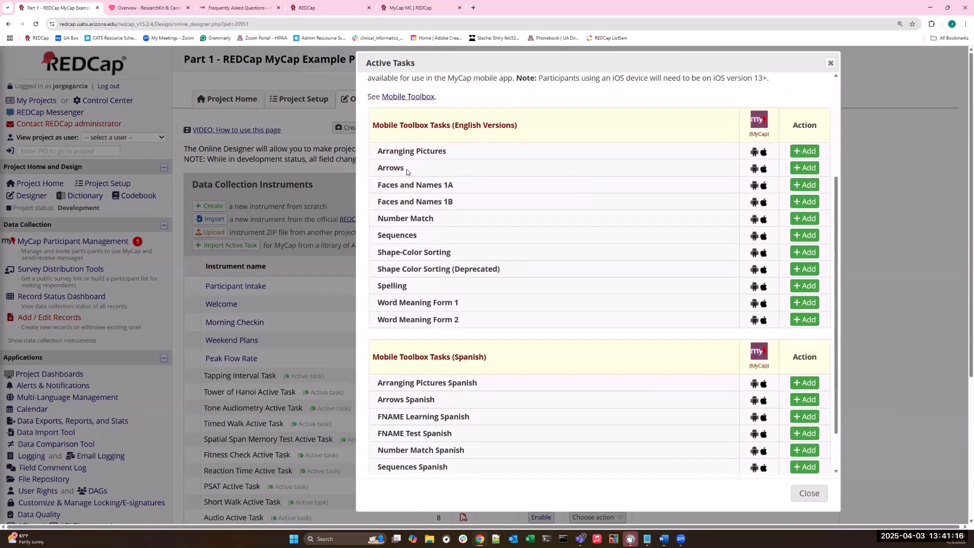
scroll(407, 169, up, 3)
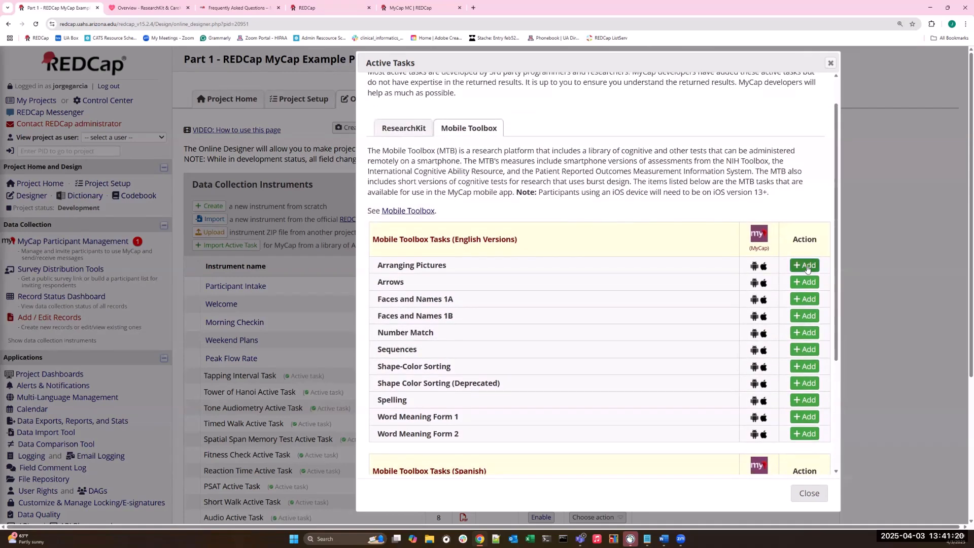
click(827, 61)
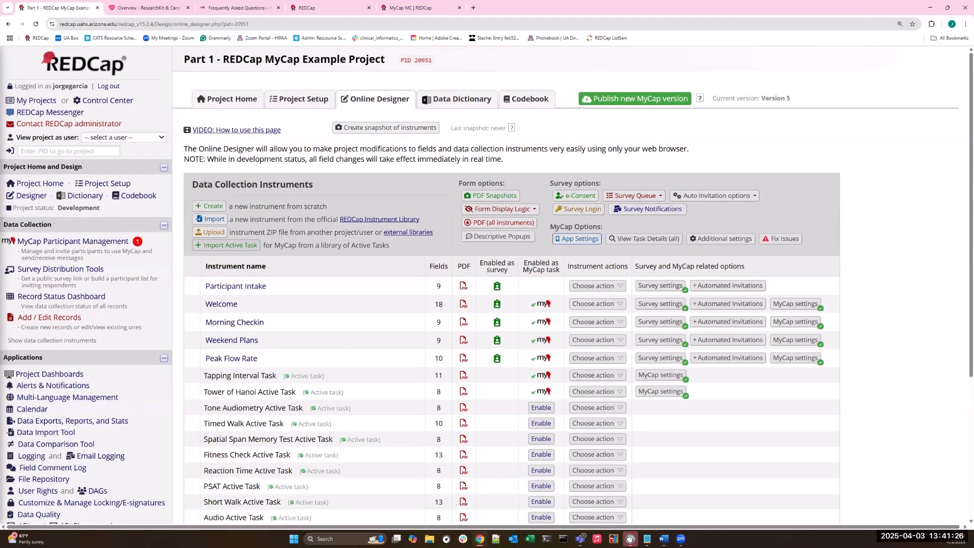
Open the additional MyCap settings and review the form completion status choices, keeping Complete selected
drag(555, 227, 584, 226)
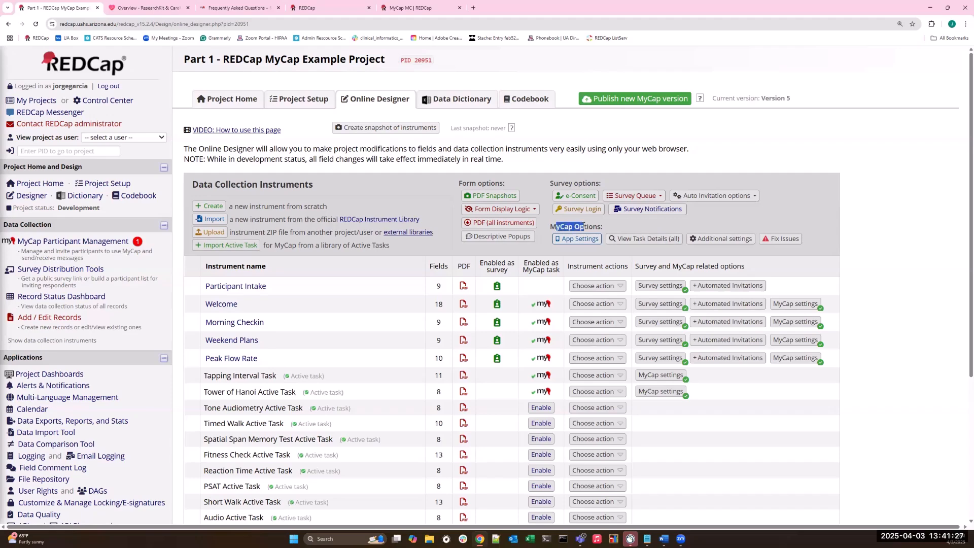
click(584, 246)
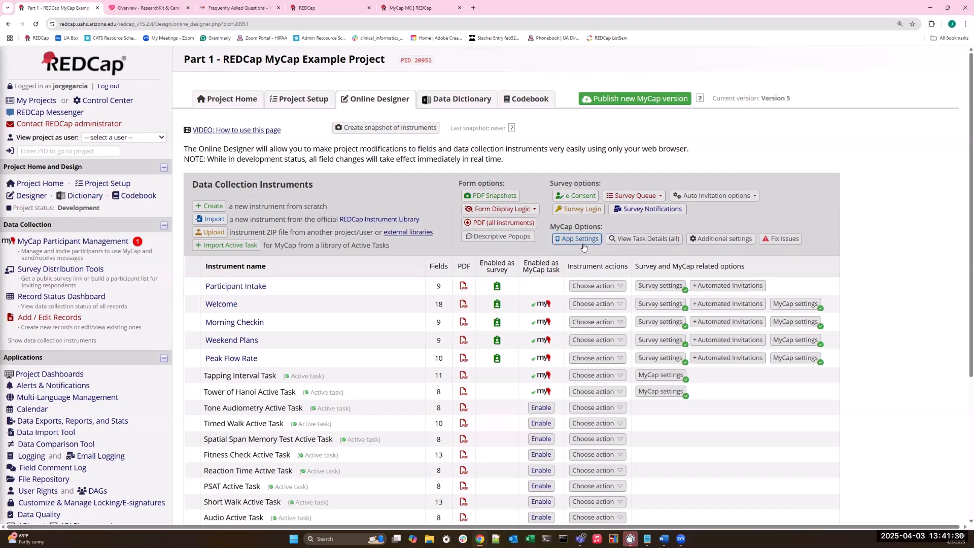
click(705, 246)
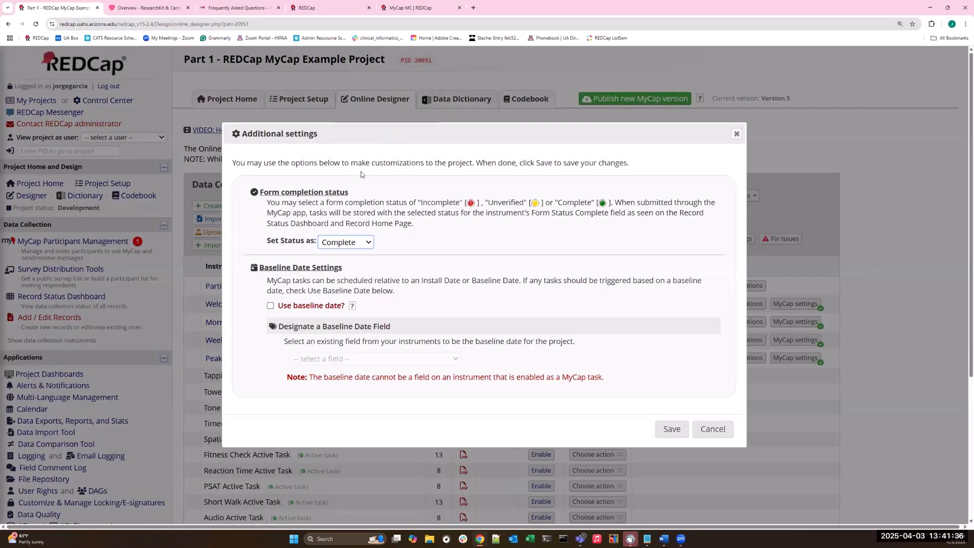
click(344, 243)
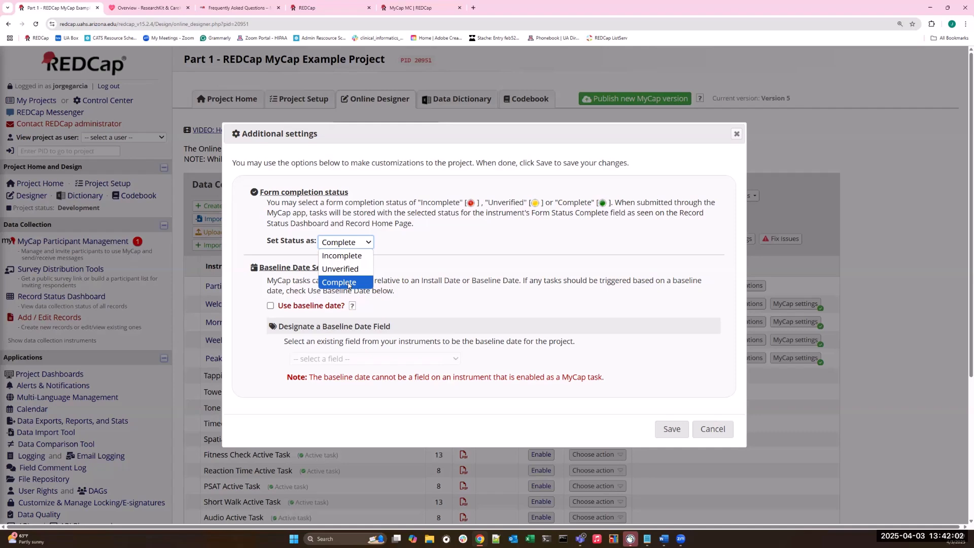
click(349, 283)
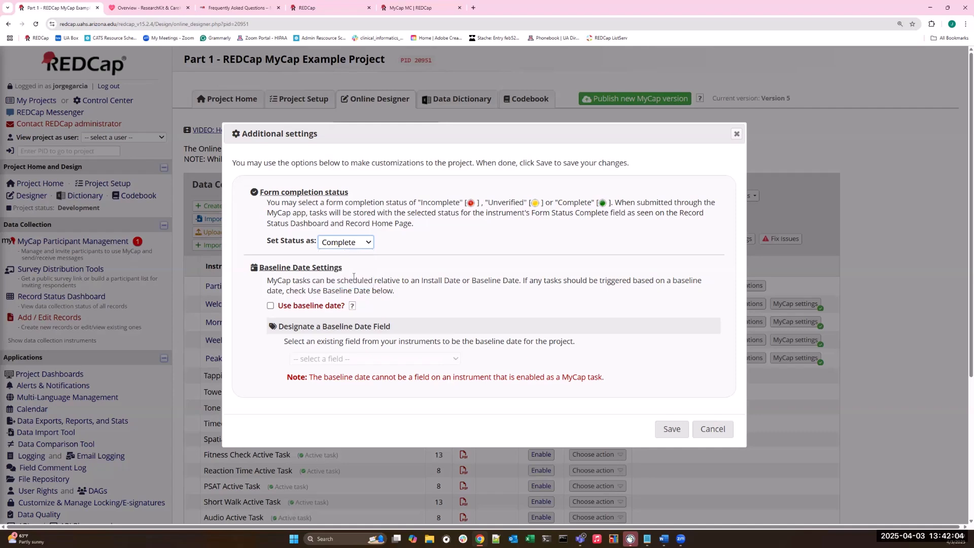
Read the explanation of the Use baseline date option, and close the additional settings without saving
click(352, 305)
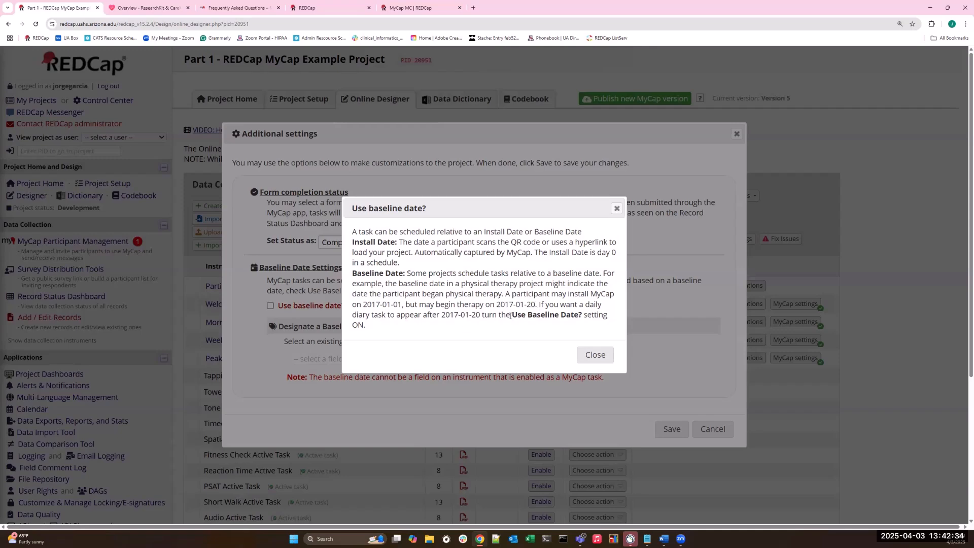
click(592, 354)
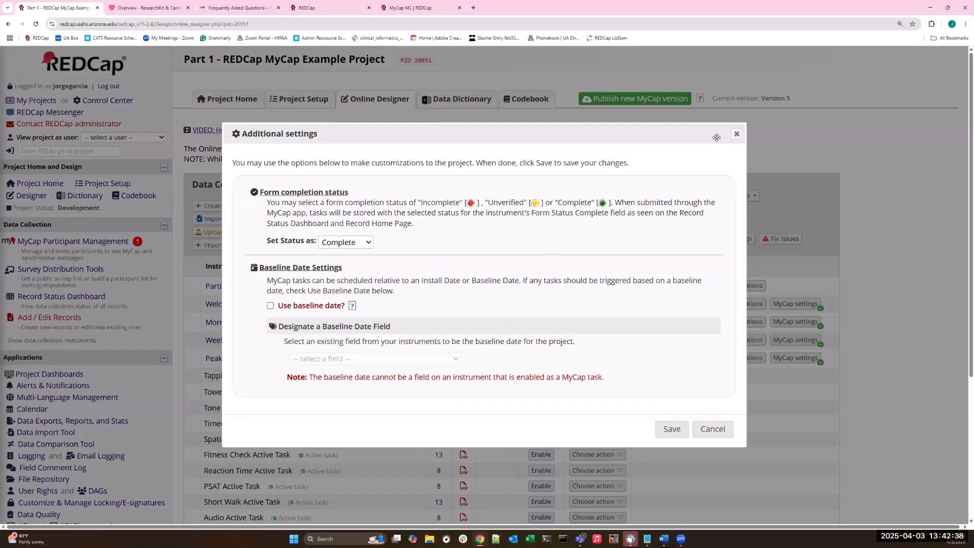
click(735, 134)
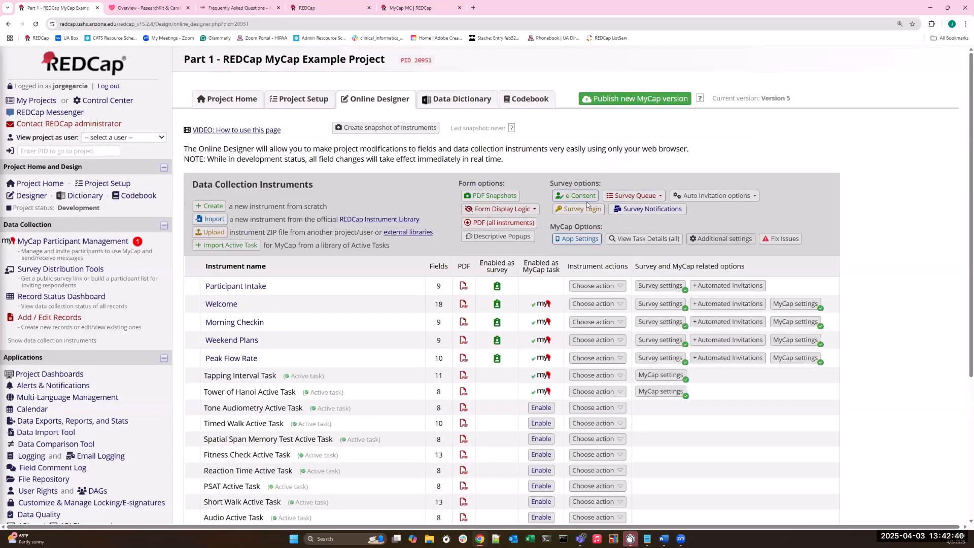
Publish a new MyCap version after expanding and reviewing the issues listed for the task settings, and dismiss the publishing notice
scroll(558, 200, down, 1)
scroll(549, 154, up, 1)
click(662, 104)
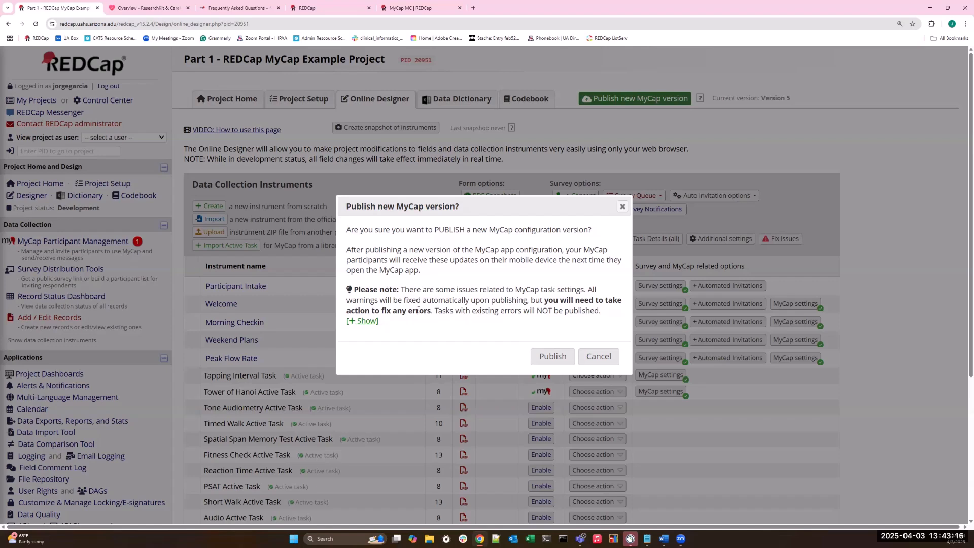
click(364, 321)
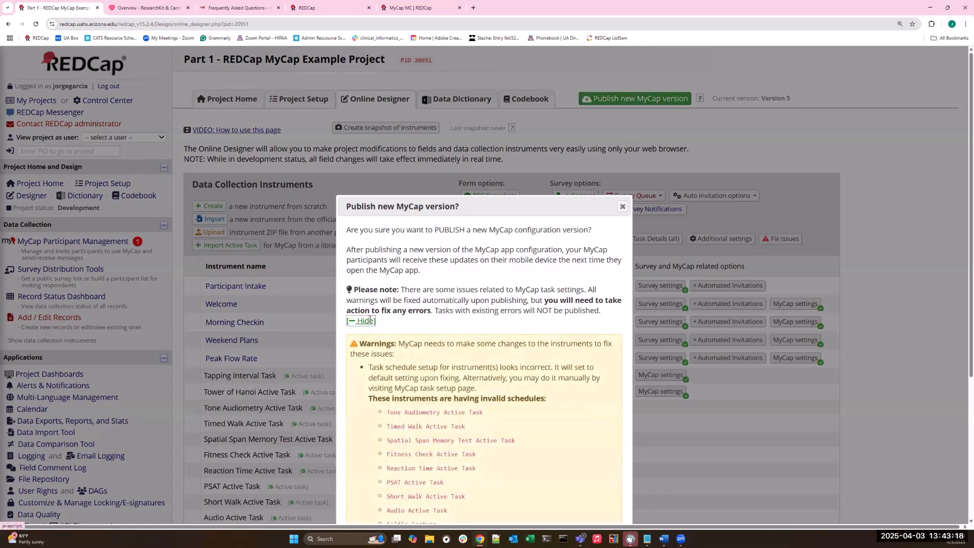
scroll(421, 322, down, 2)
drag(484, 98, 779, 82)
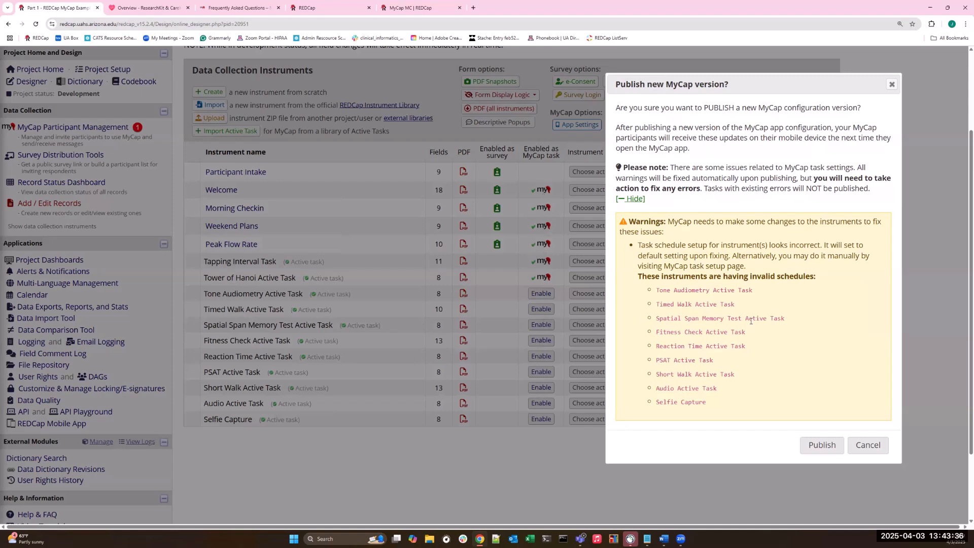
click(814, 443)
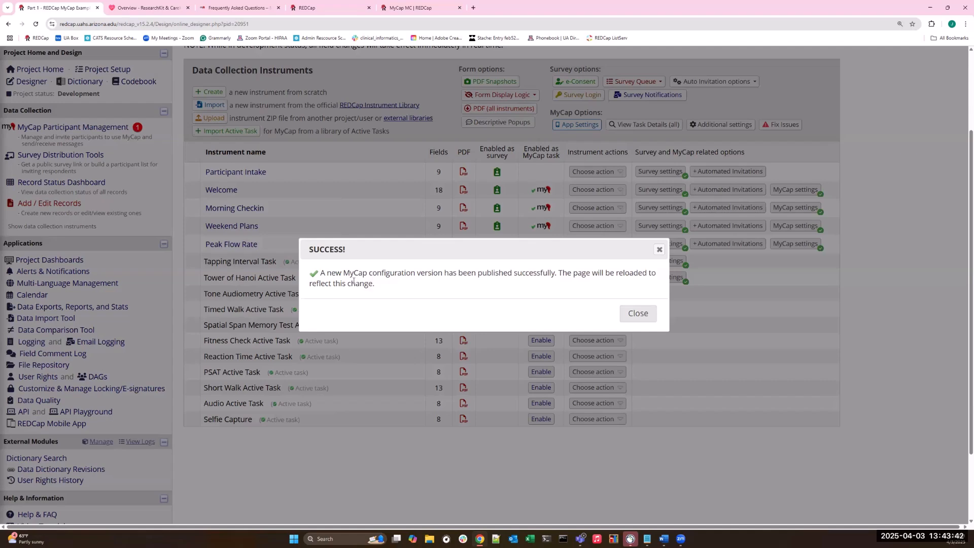
click(660, 249)
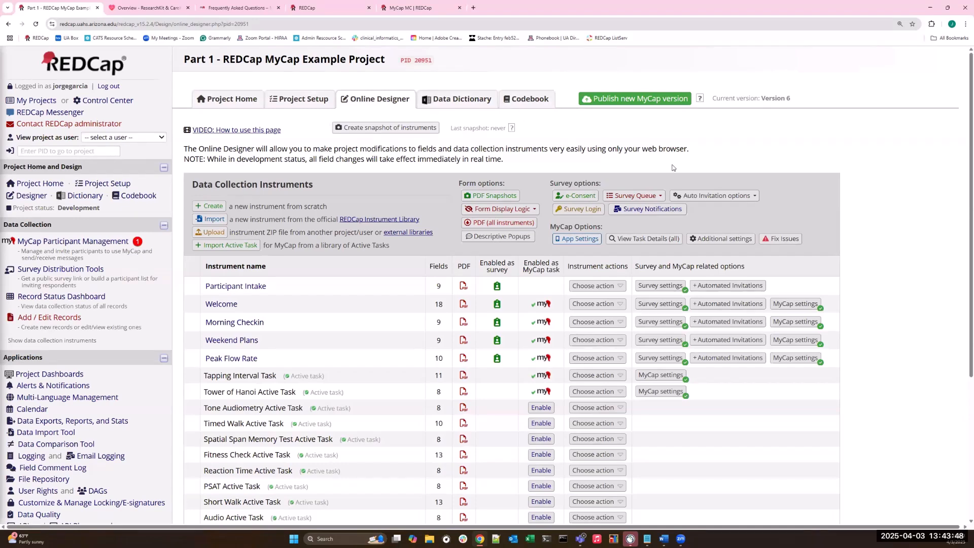
Review the MyCap issues and the instruments with invalid schedules, and close the list without fixing the warnings
click(784, 239)
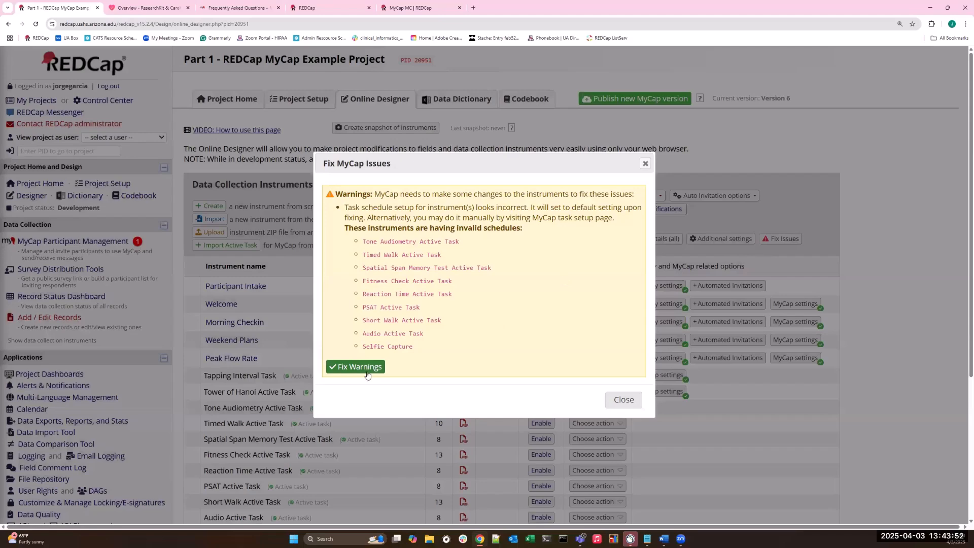
click(645, 163)
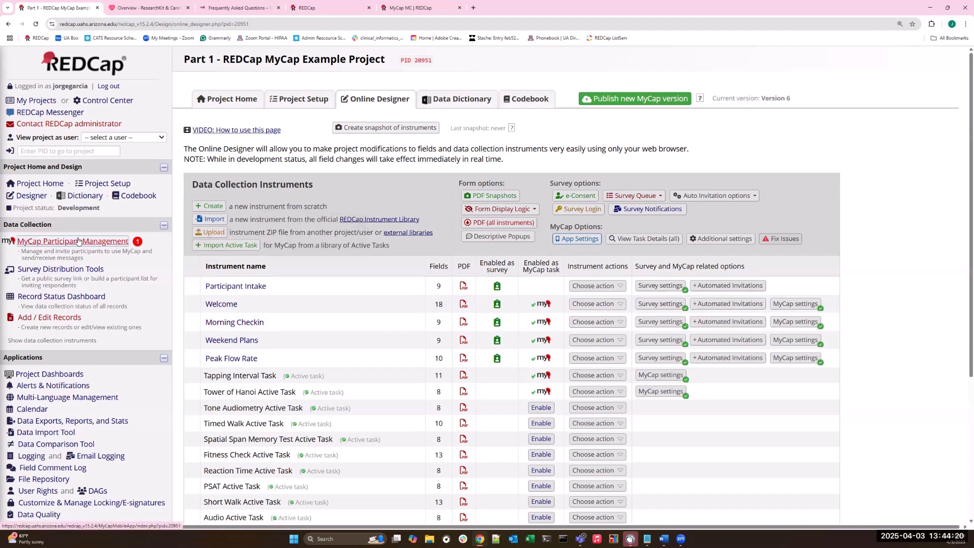
Open the MyCap app settings from the Online Designer
click(575, 239)
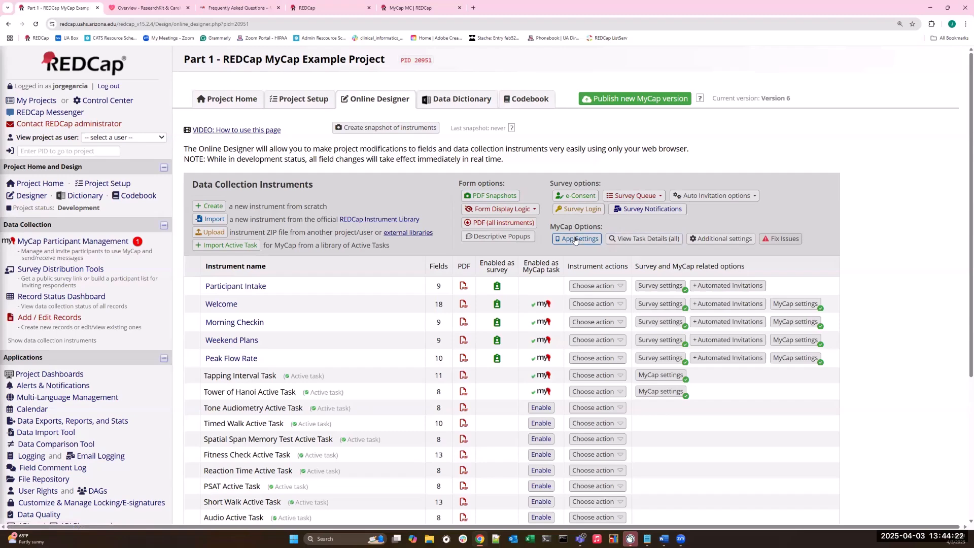